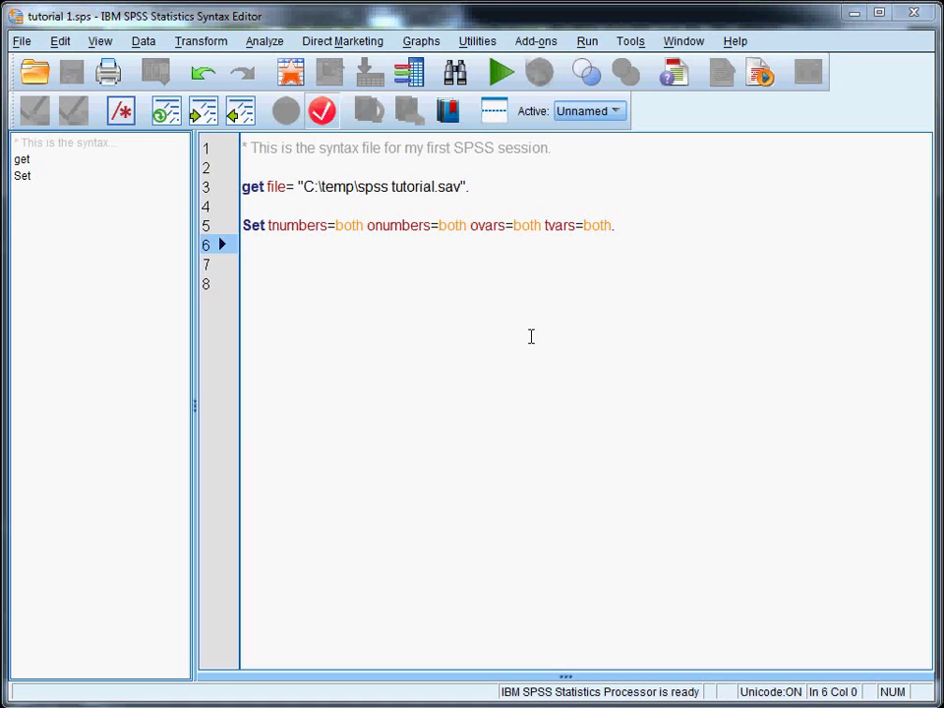
Write the comment '* ---- DATA TRANSFORMATIONS ----.' in capitals on empty line 7.
key(Down)
key(Down)
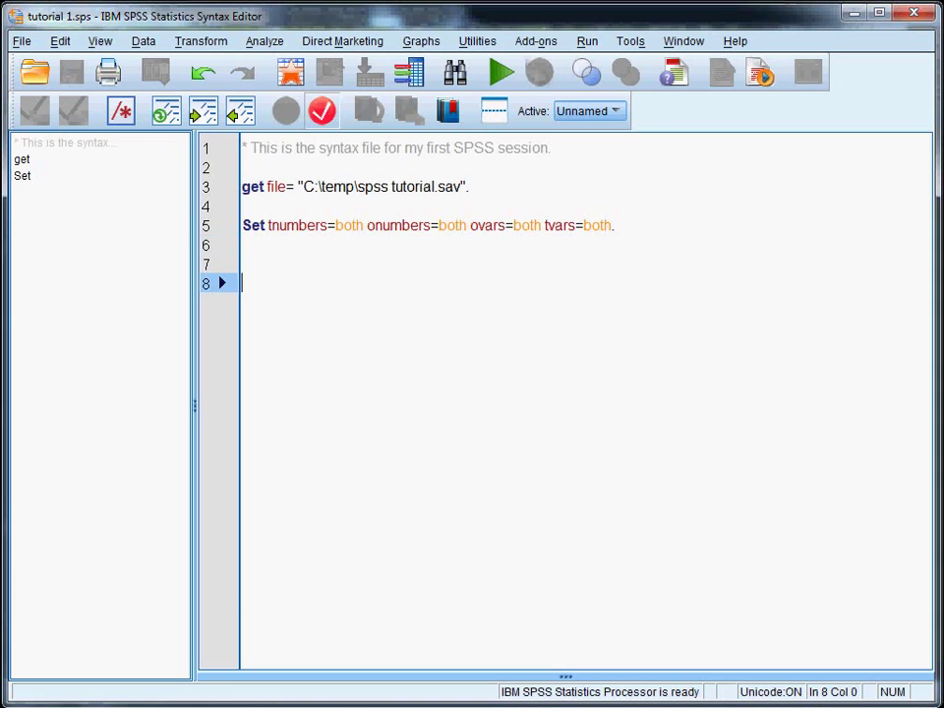
key(Up)
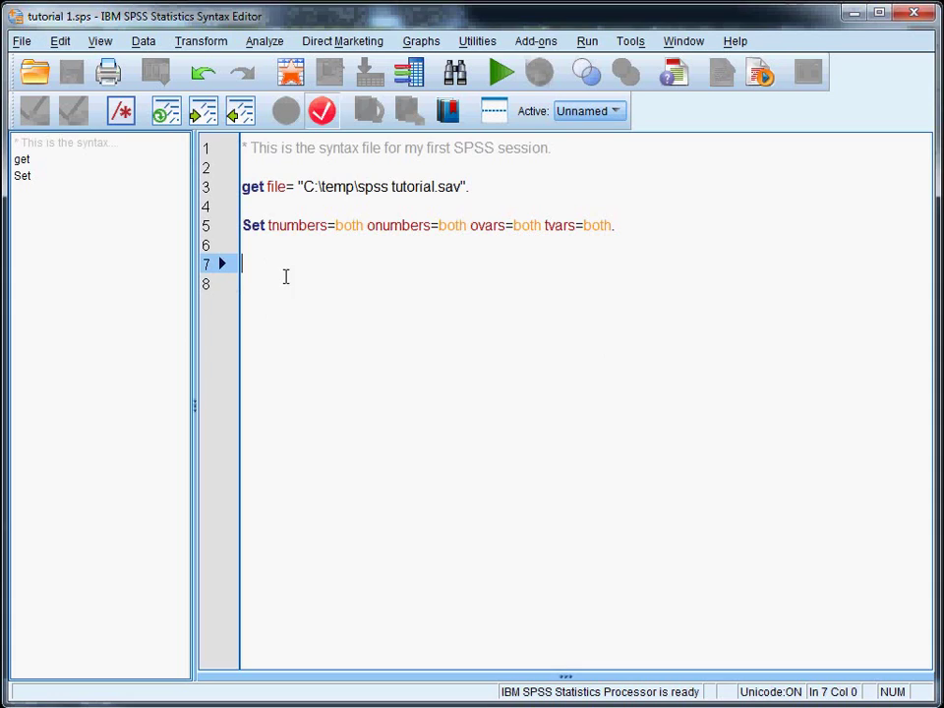
text(* )
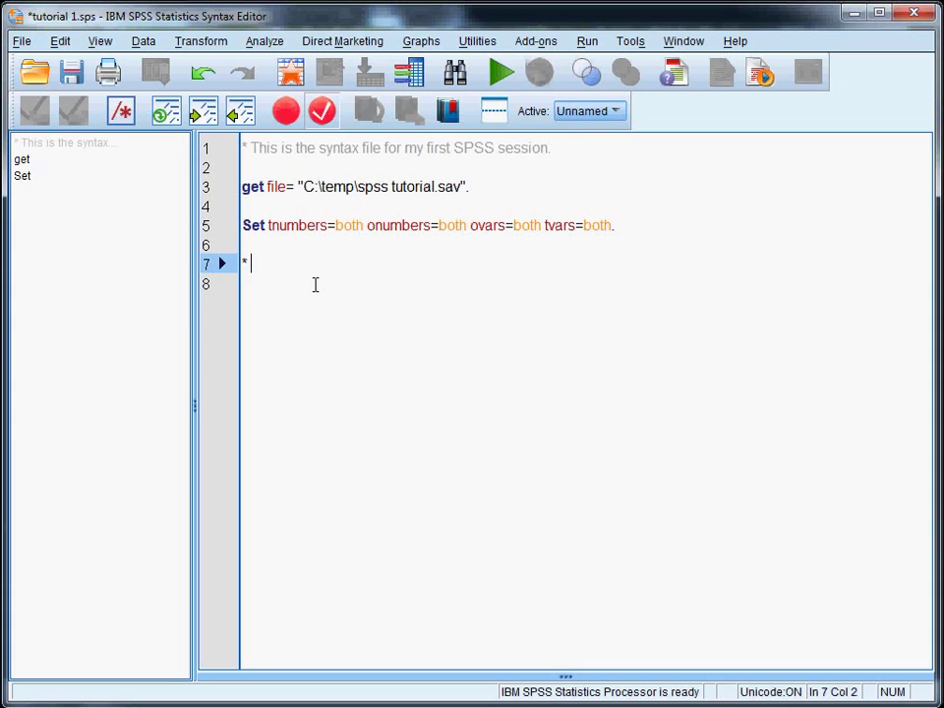
text(-------------------------------------)
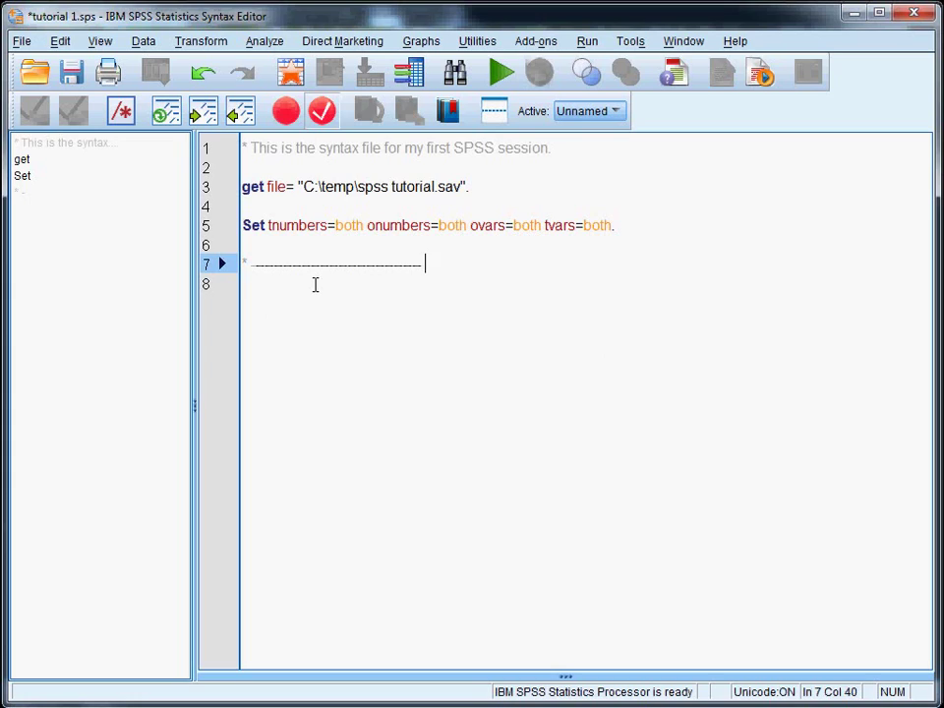
key(Caps_Lock)
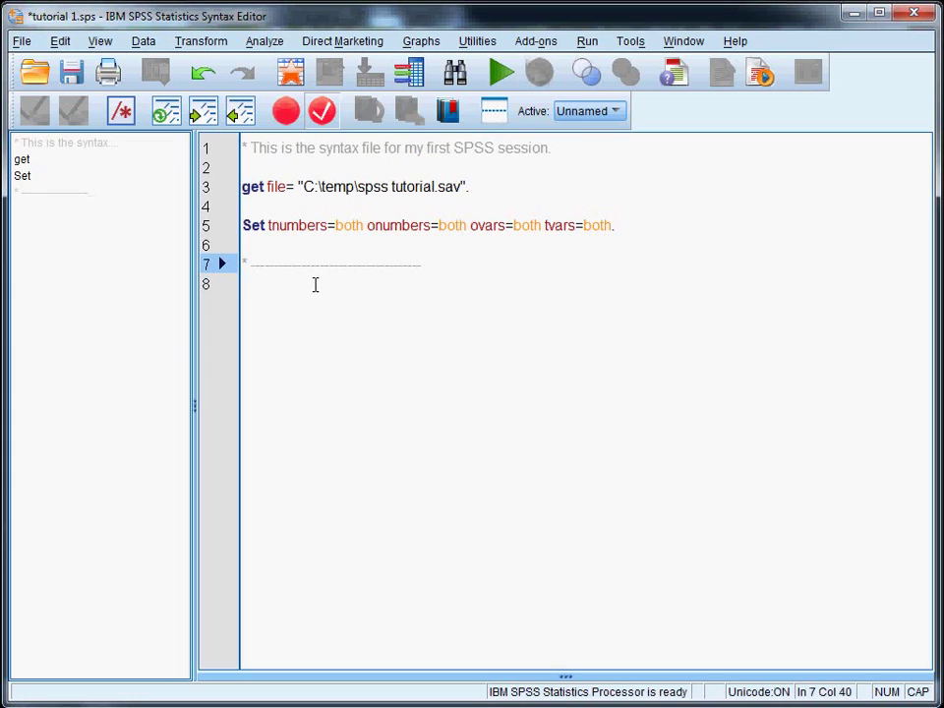
text(DTA)
key(BackSpace)
key(BackSpace)
text(AT)
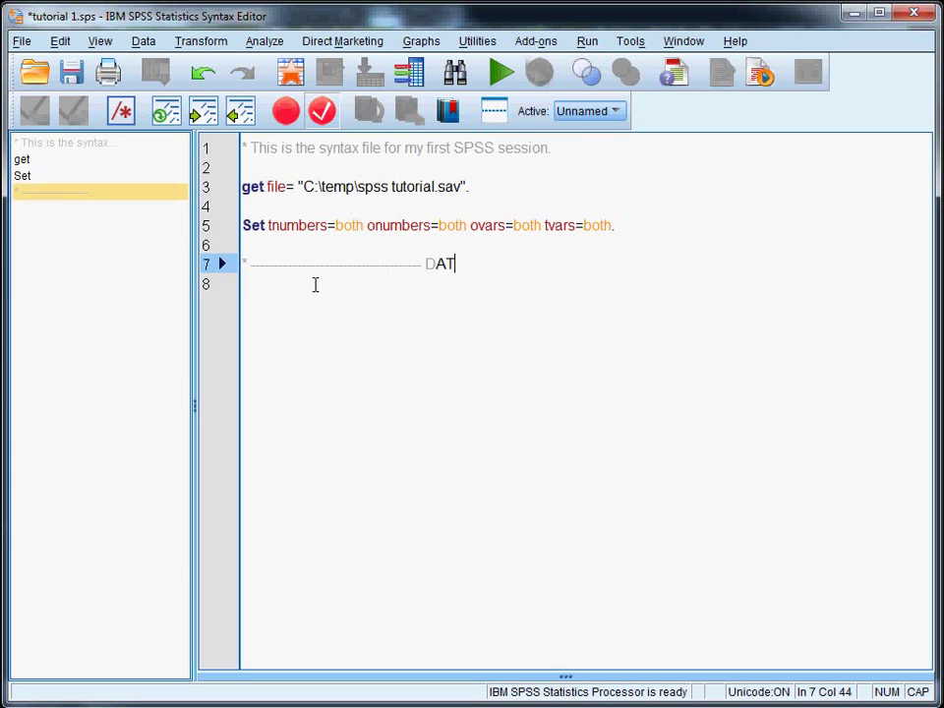
text(A TRANS)
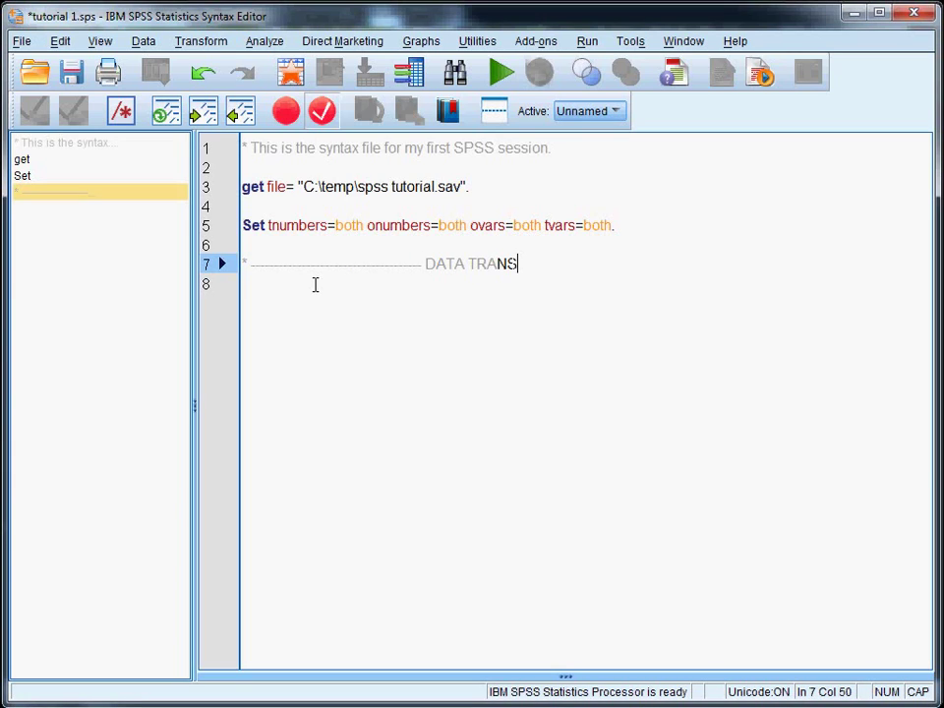
text(FORMATIONS )
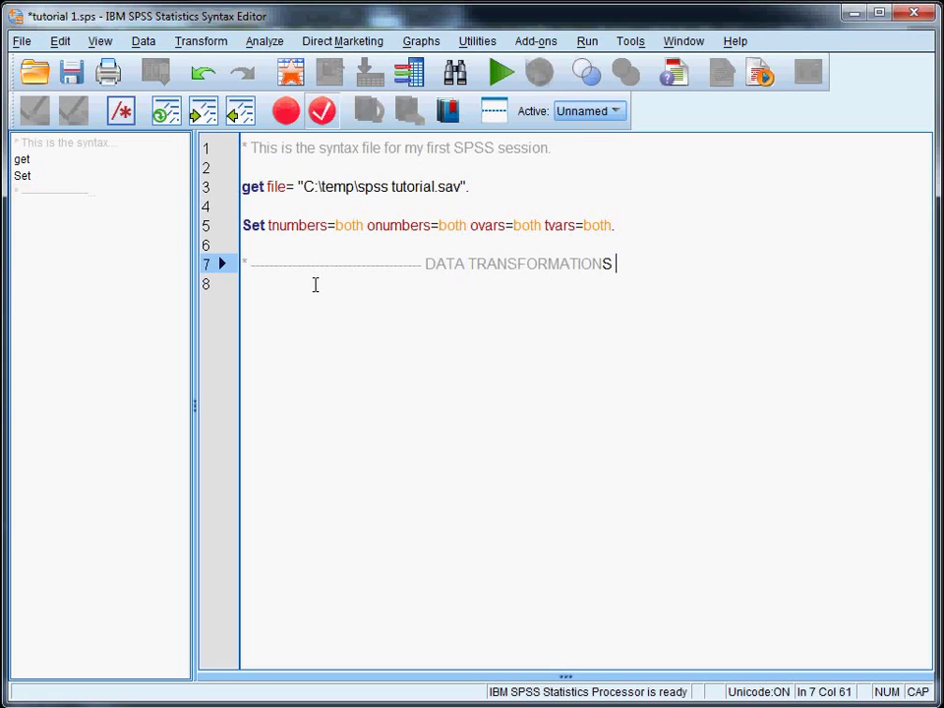
text(------------------------------.)
After blank lines, add the '* ---- ANALYSES ----' comment and lengthen its leading dashes.
key(Return)
key(Return)
key(Return)
key(Return)
key(Return)
key(Return)
key(Return)
key(Return)
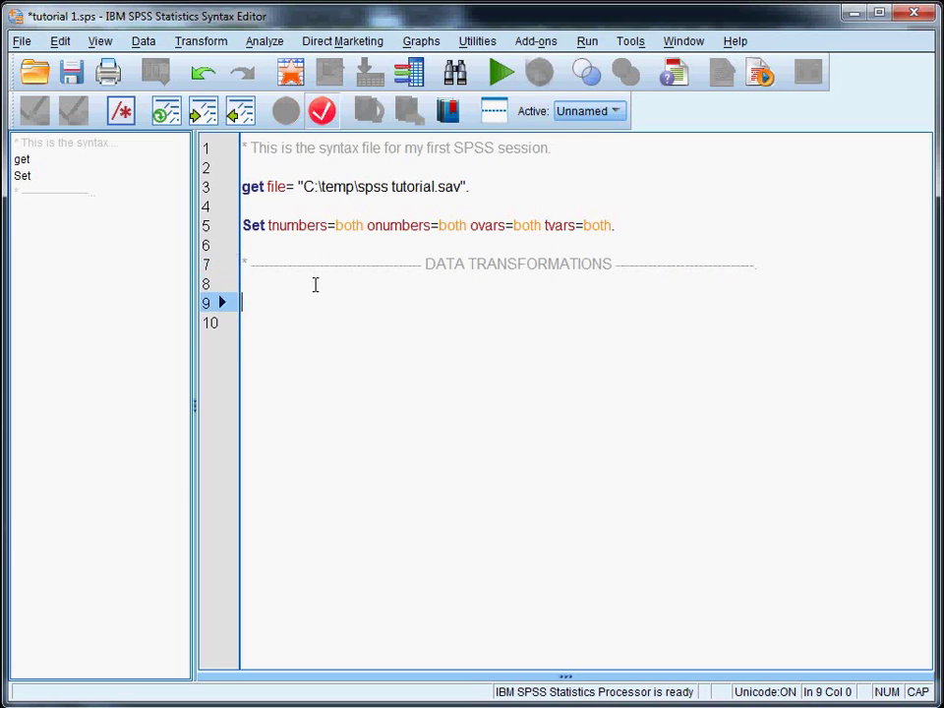
text(* )
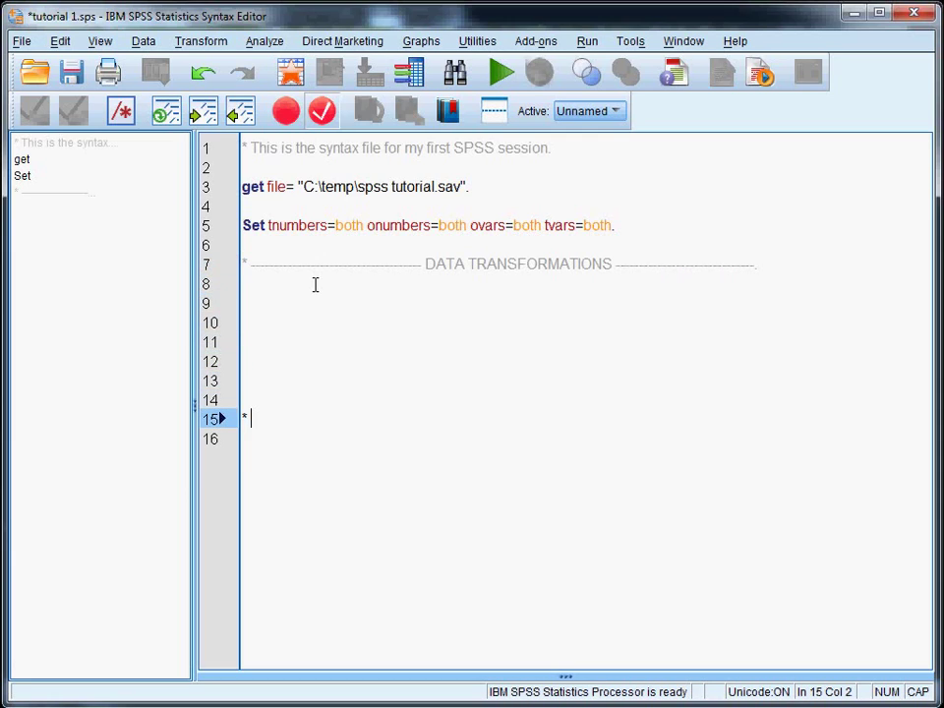
text(----------------------------)
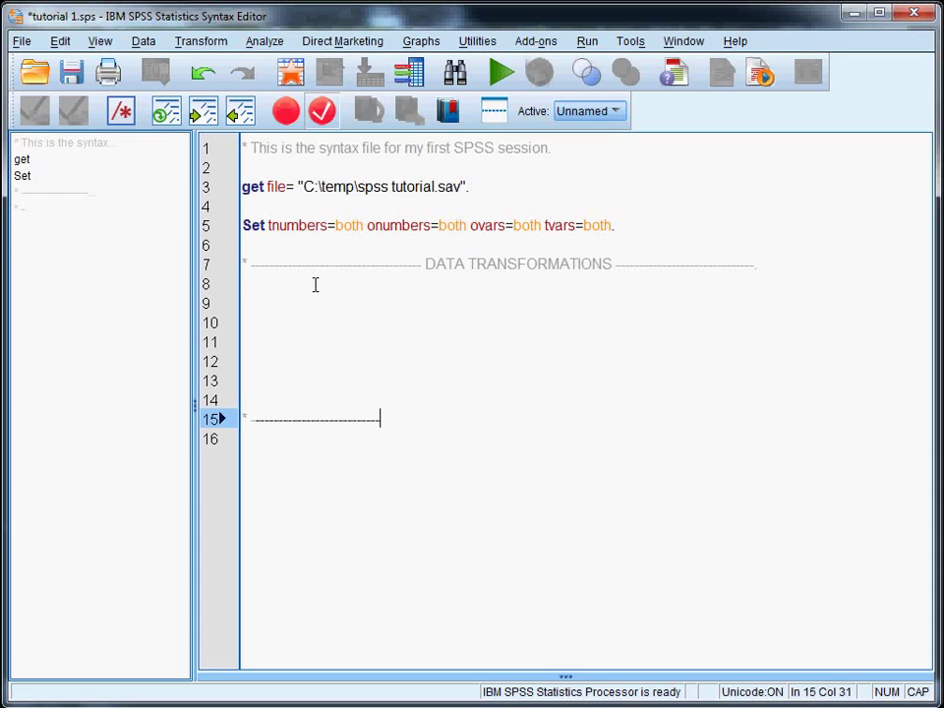
text(------ ANALYSES -------------------)
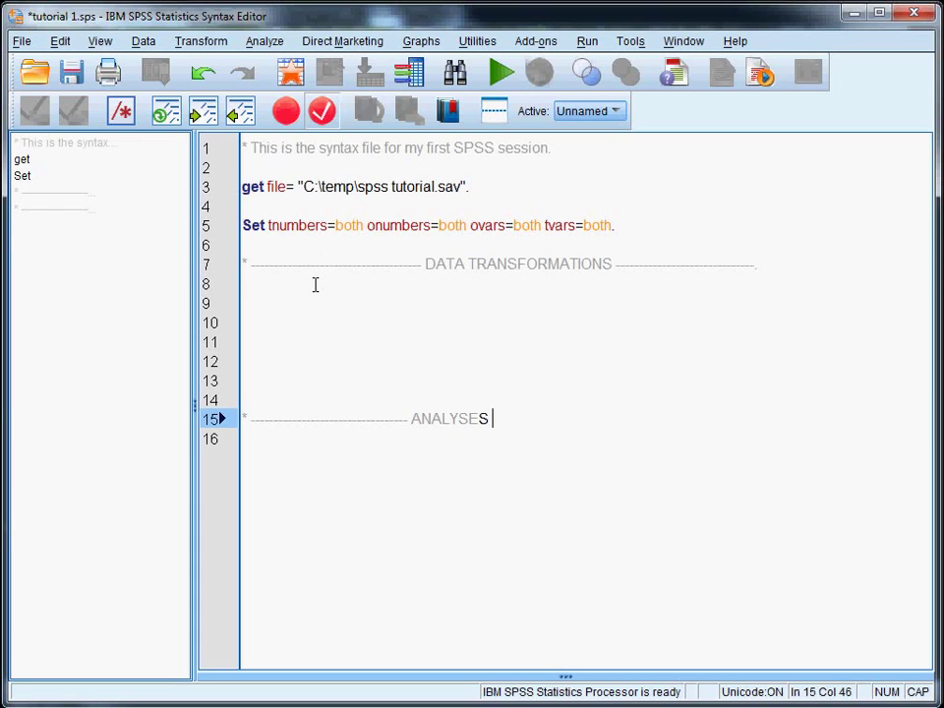
text(---------------------.)
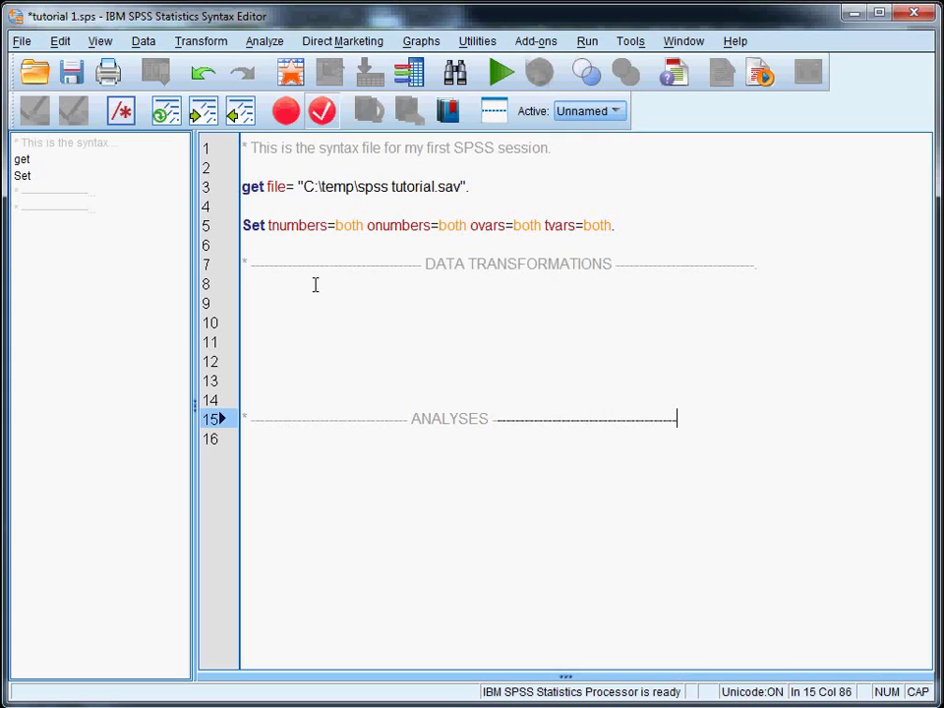
click(309, 421)
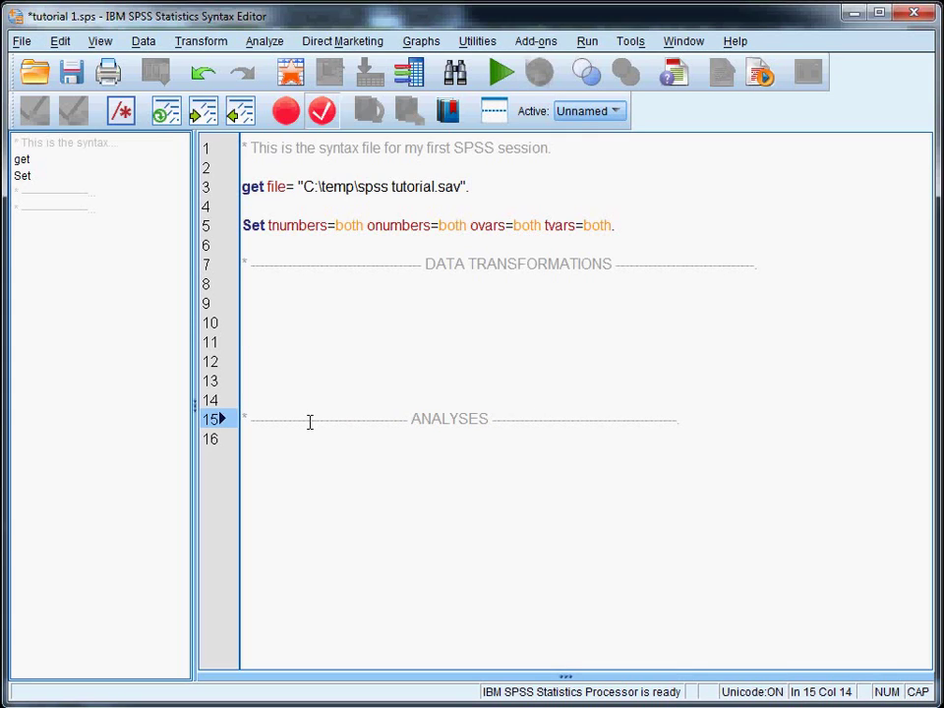
text(-------------)
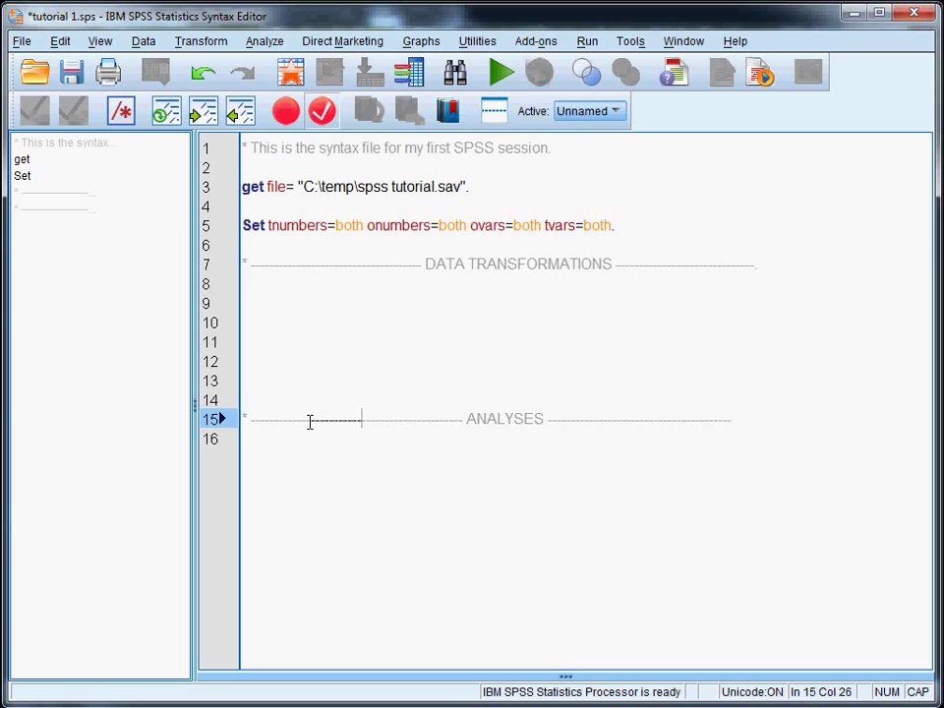
text(---)
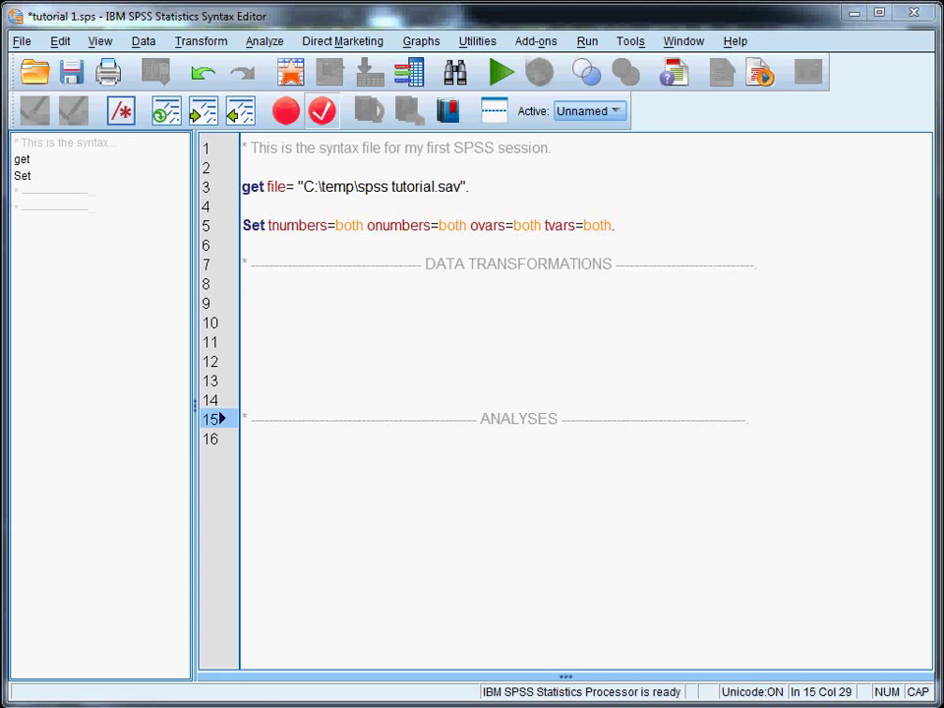
click(418, 287)
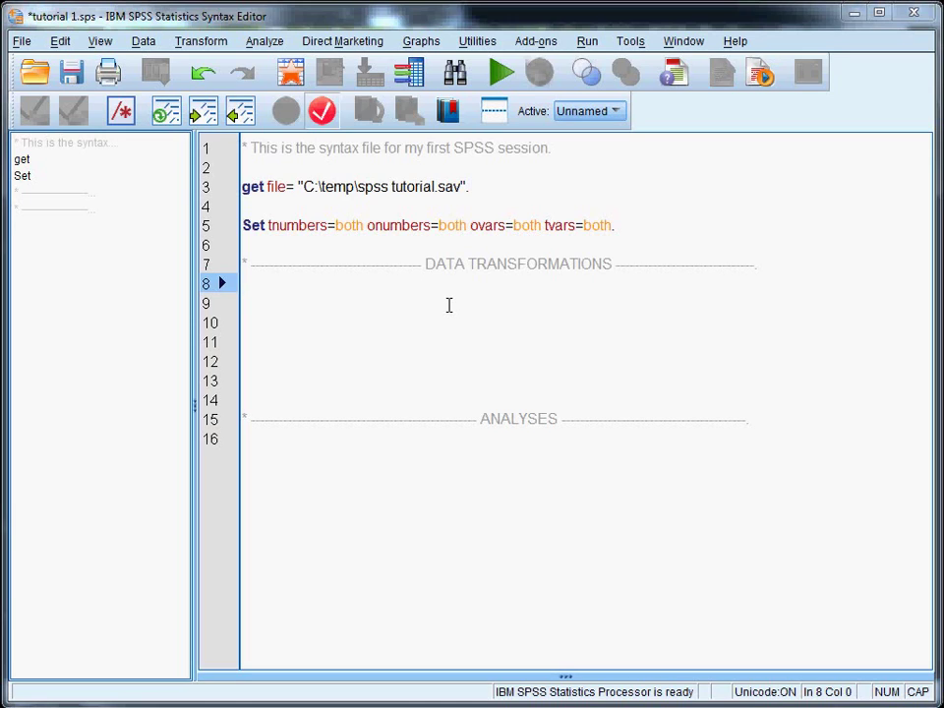
Add the command 'freq x007 a008.' below the ANALYSES header.
click(293, 445)
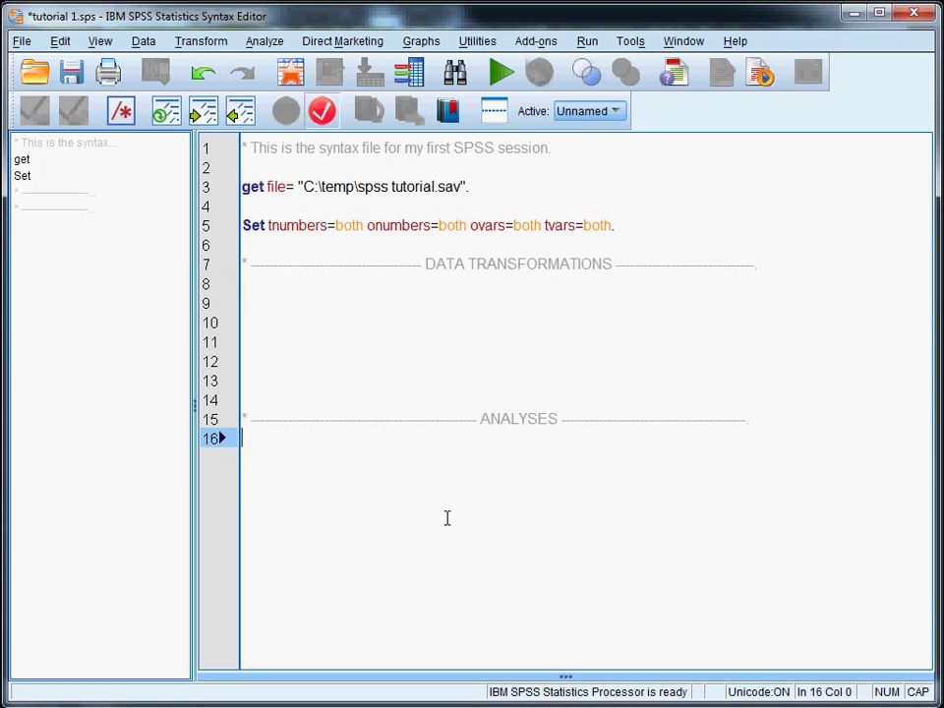
key(Return)
key(Return)
key(Up)
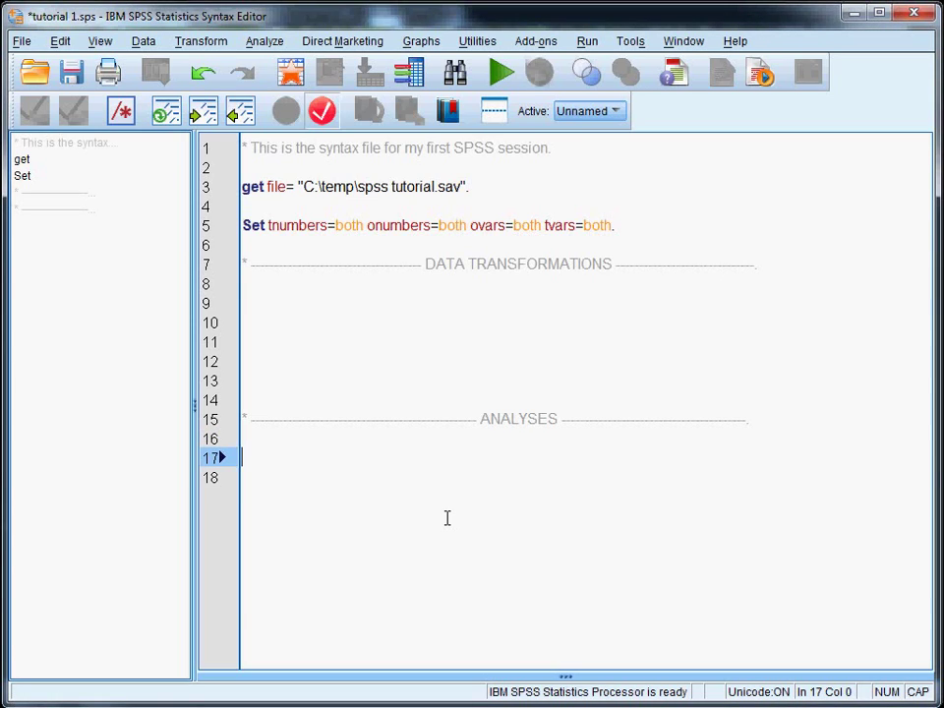
text(FRE)
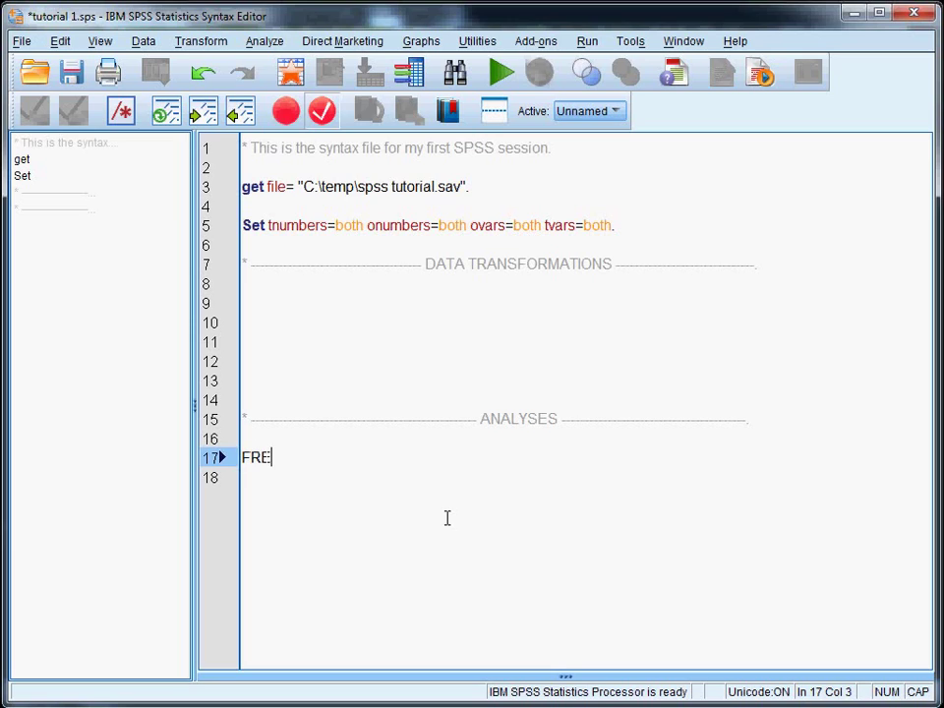
key(BackSpace)
key(BackSpace)
key(BackSpace)
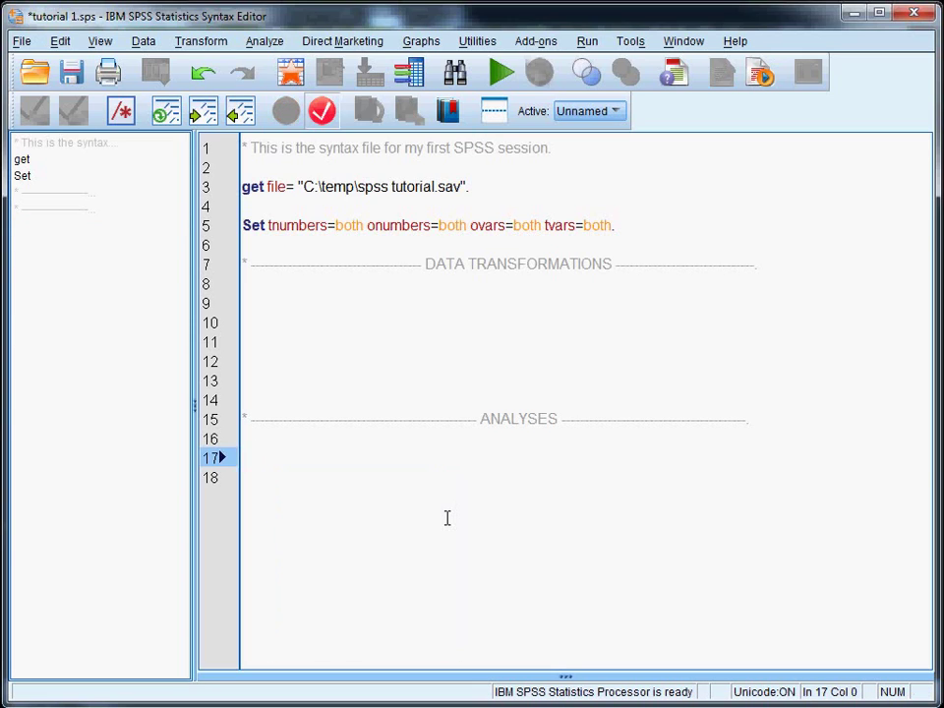
text(freq )
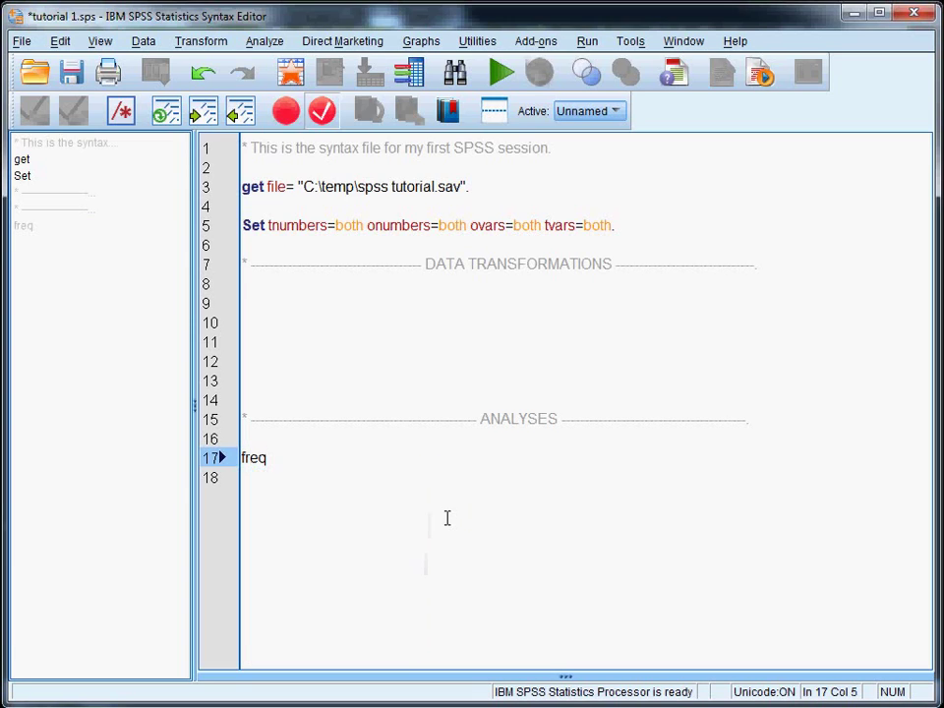
text(x007 a)
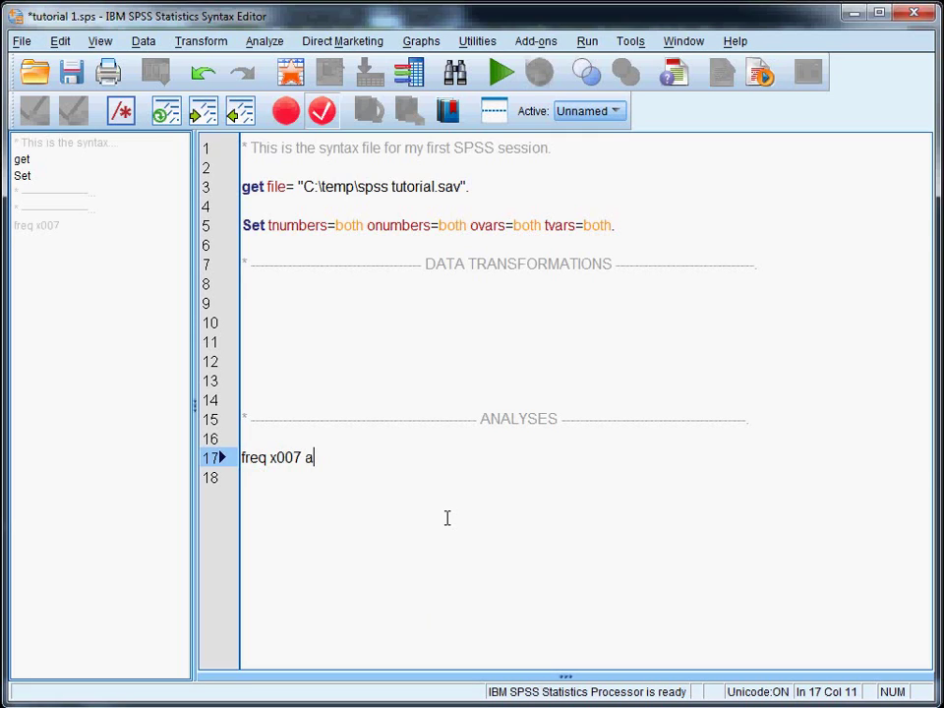
text(008.)
Add the comment '* descriptive analyses.' above the freq command, with a blank line before it.
key(Up)
text(* )
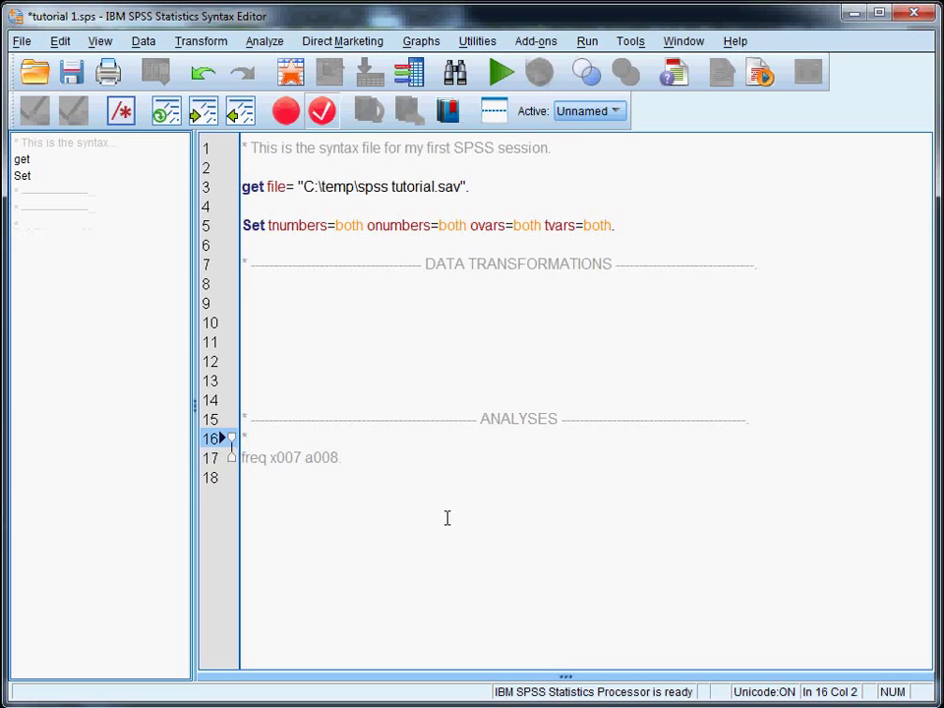
text(descriptive analyse)
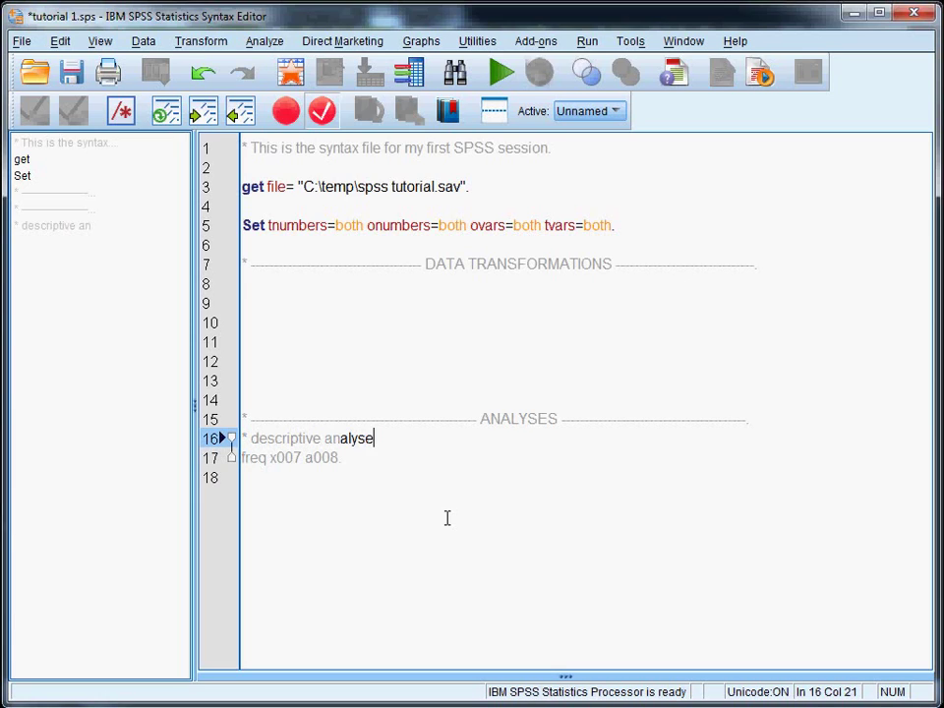
text(s.)
key(Home)
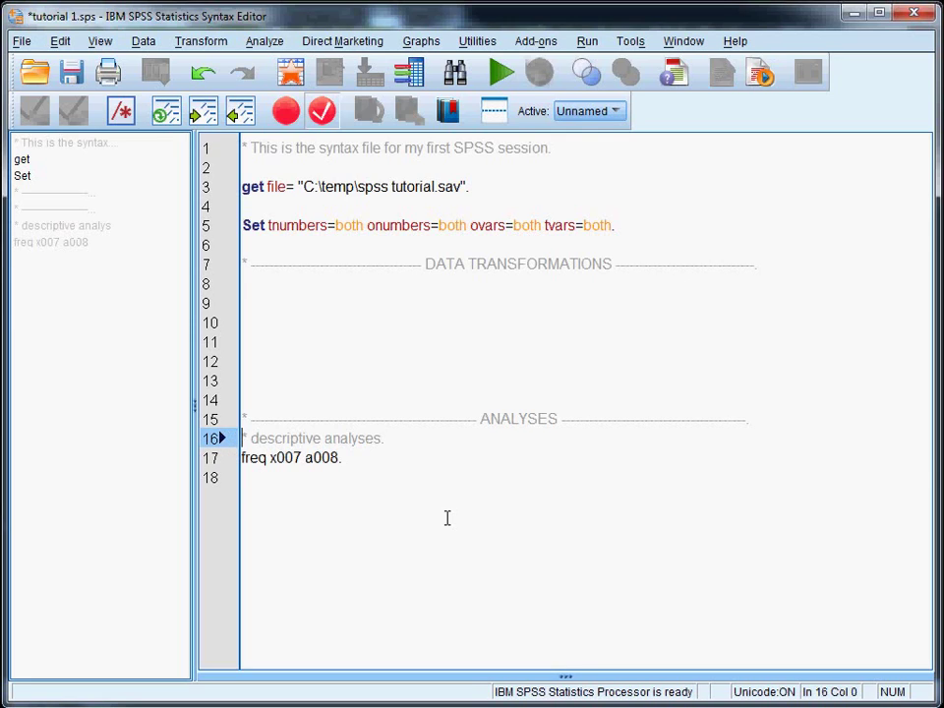
key(Return)
key(Down)
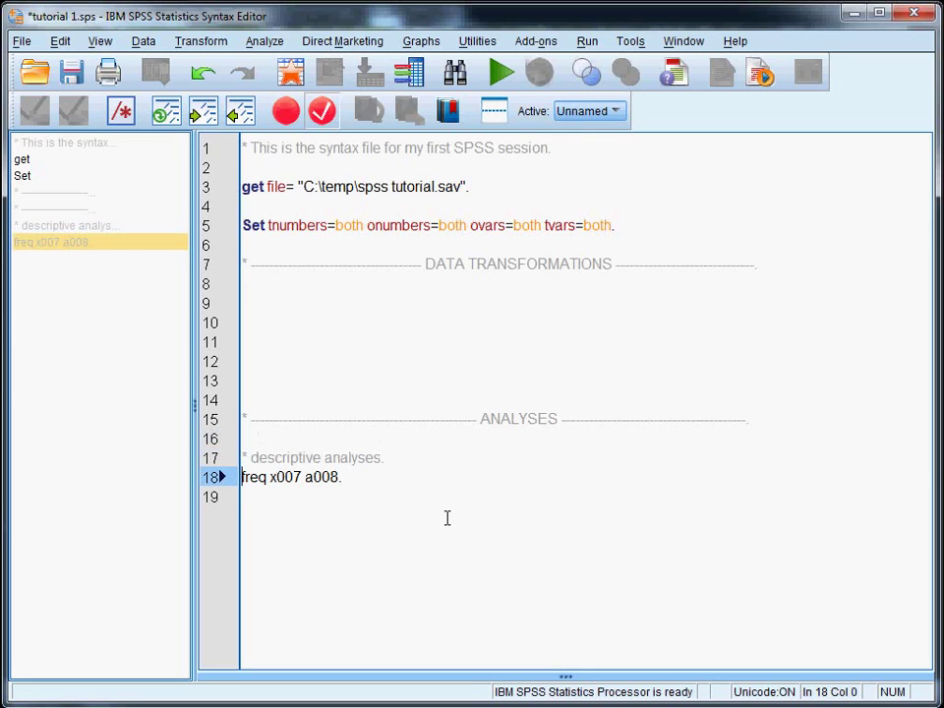
Run 'freq x007 a008.' and review the Marital status and Feeling of happiness tables.
click(276, 478)
key(ctrl+r)
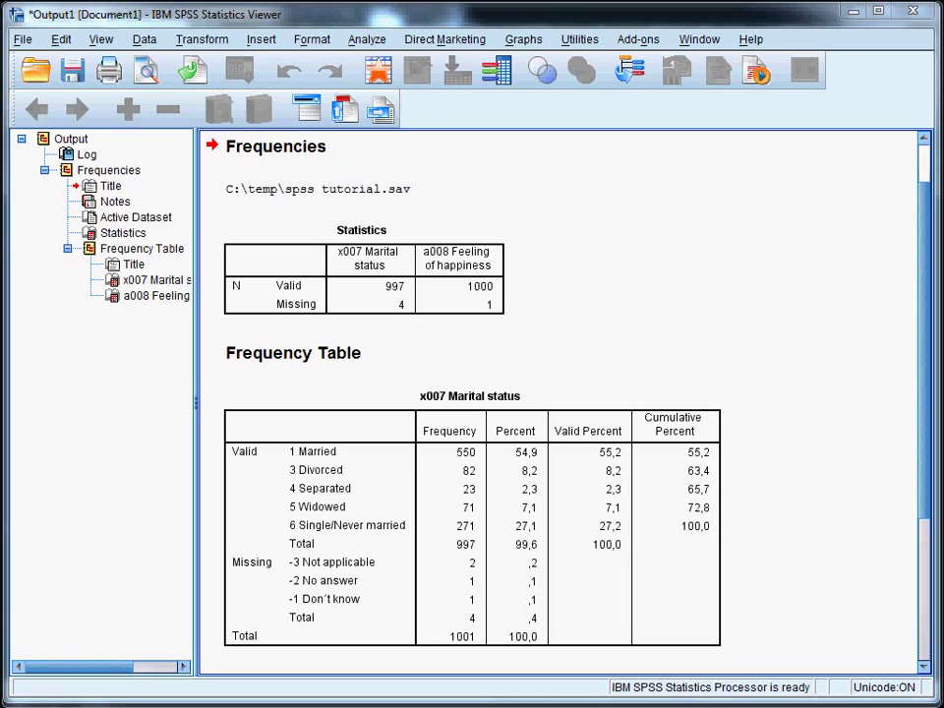
scroll(928, 531, down, 5)
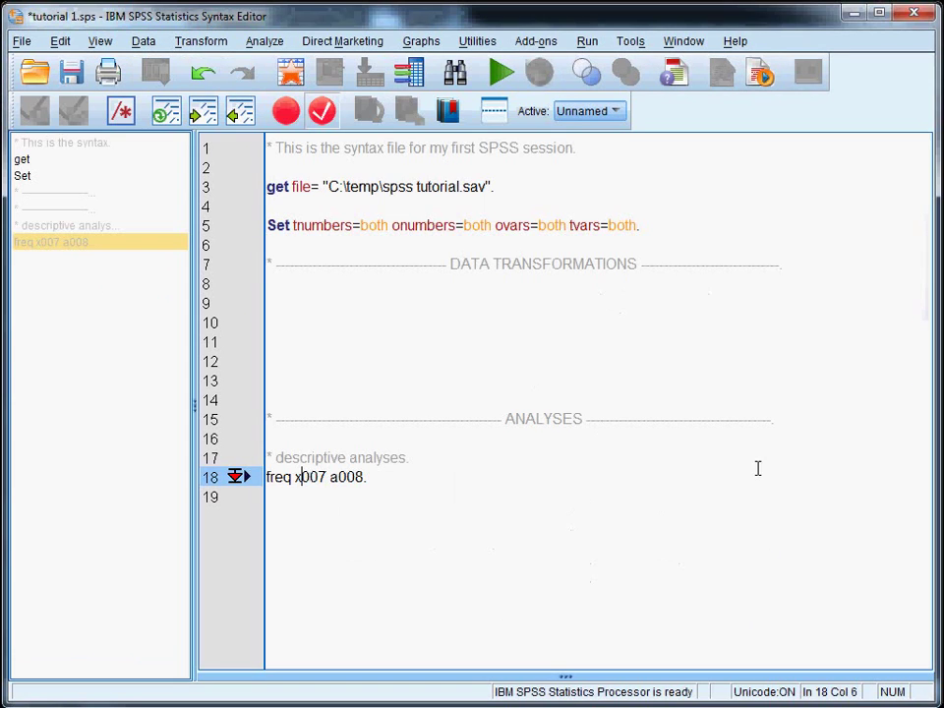
Type 'recode a008 (1=4)(2=3)(3=2)(4=1) into happy.' on line 9 under DATA TRANSFORMATIONS.
click(333, 299)
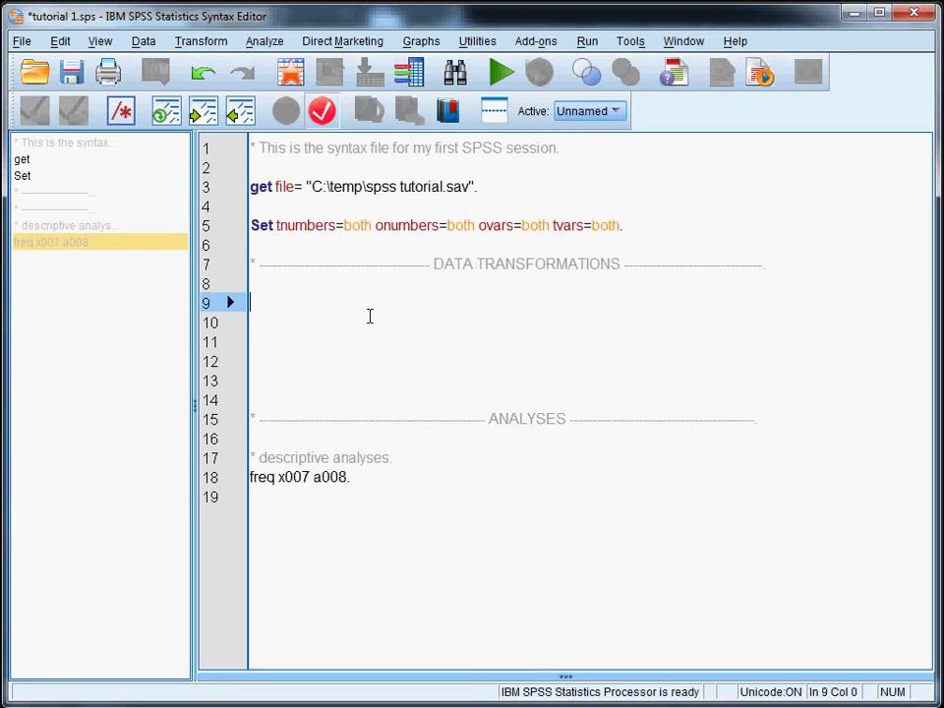
text(recode a)
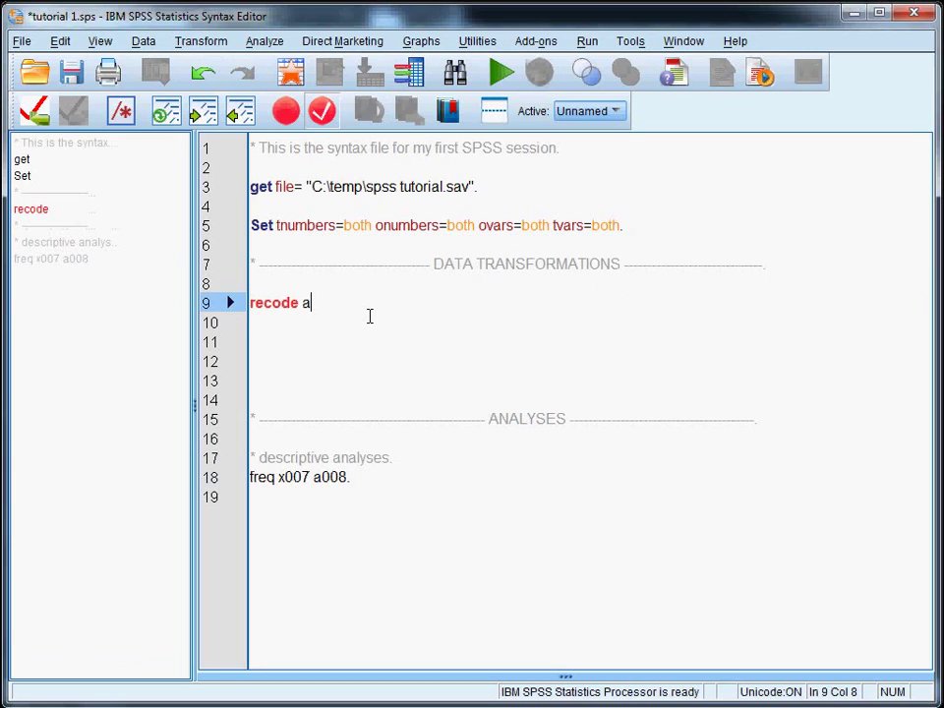
text(008 ()
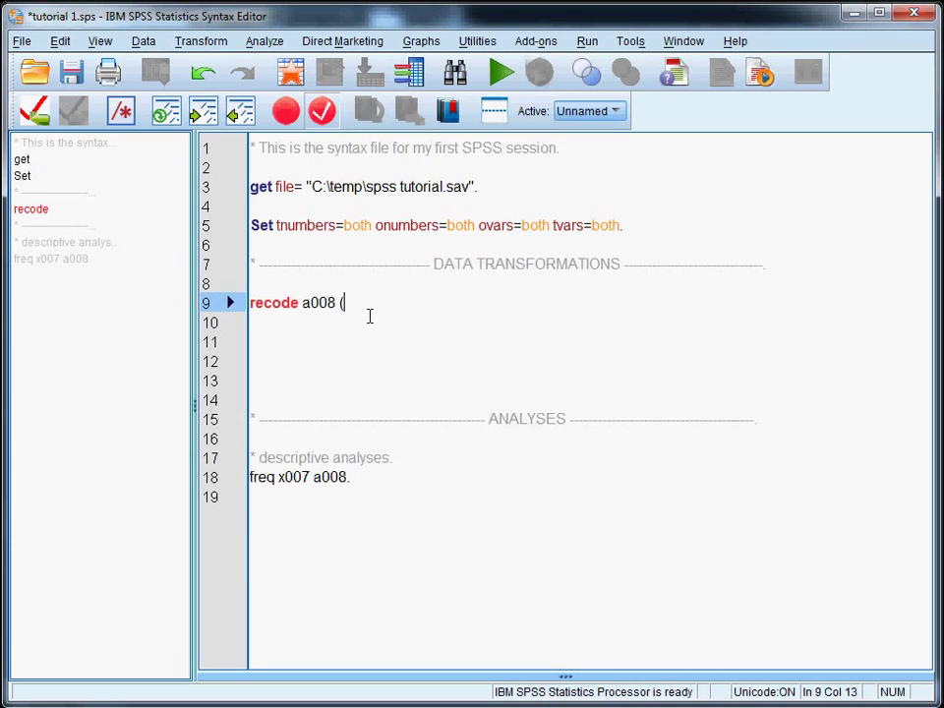
text(1=4)(2=3)(3=2)(4=1) into )
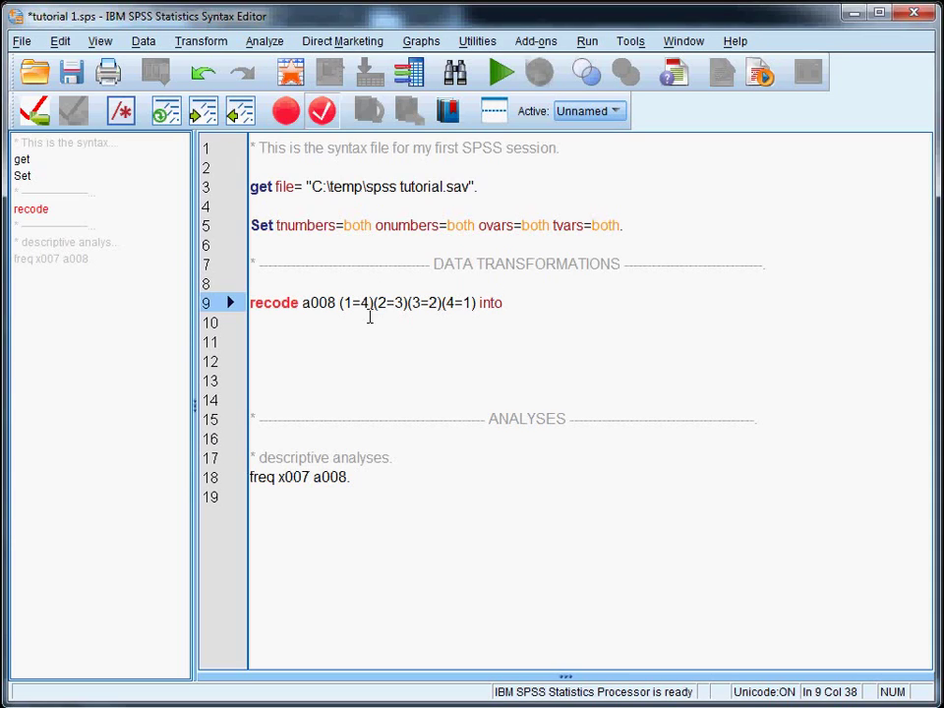
text(happy.)
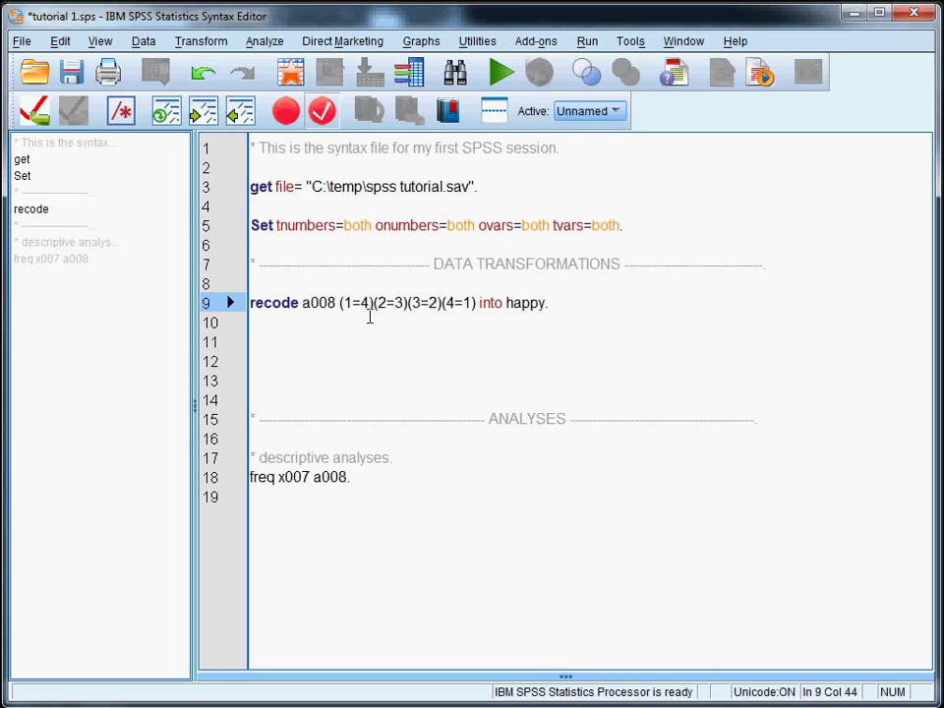
Add the comment '* mirror happiness.' above the recode, with a blank line before it.
click(302, 280)
text(*)
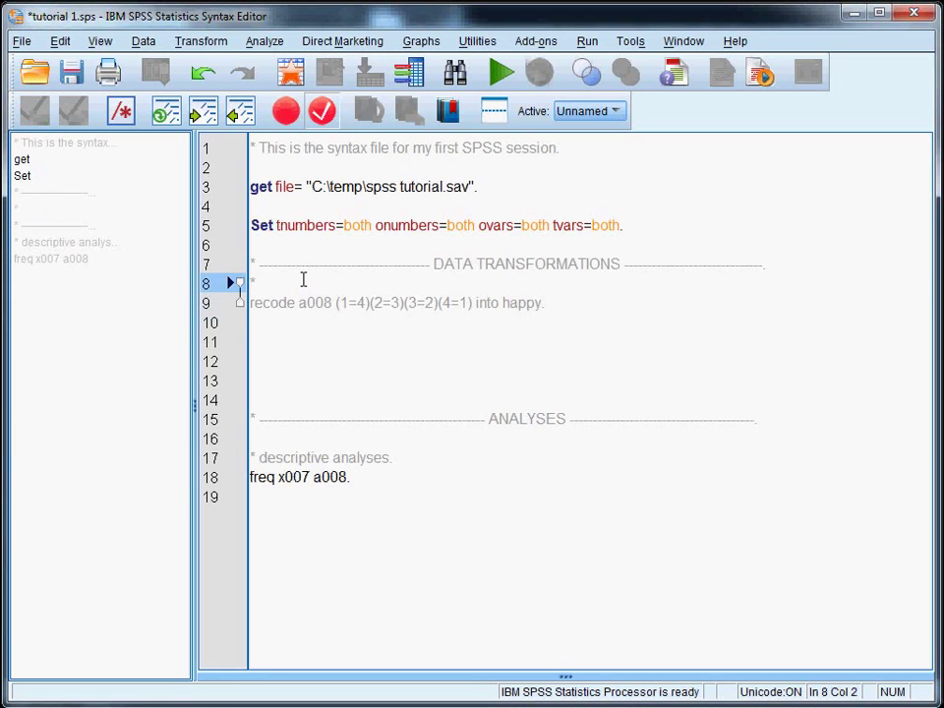
text( mirror happiness.)
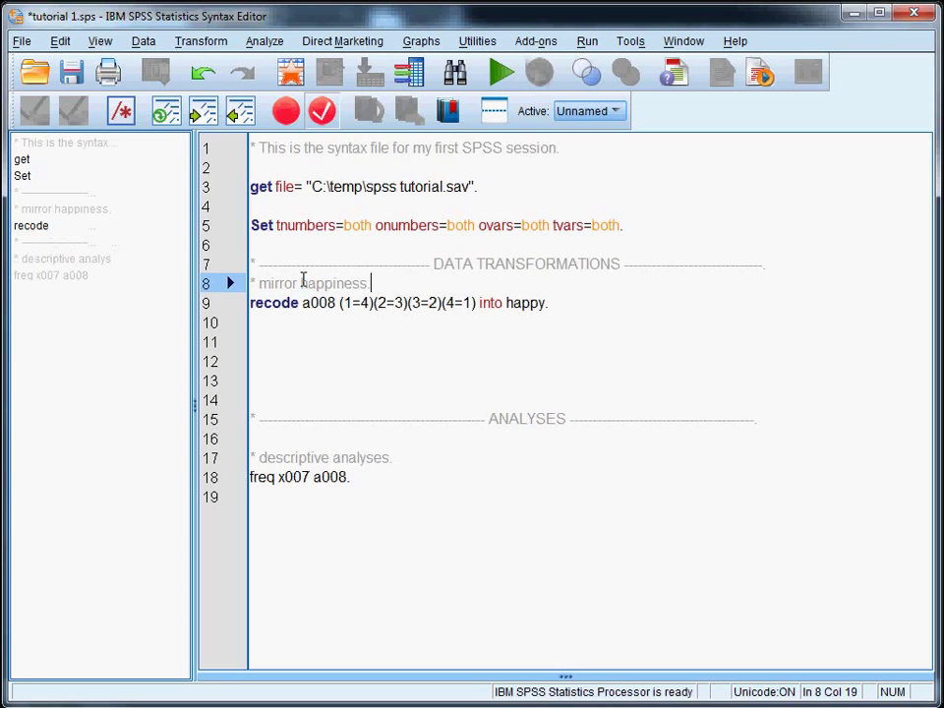
key(Home)
key(Return)
key(Down)
key(Down)
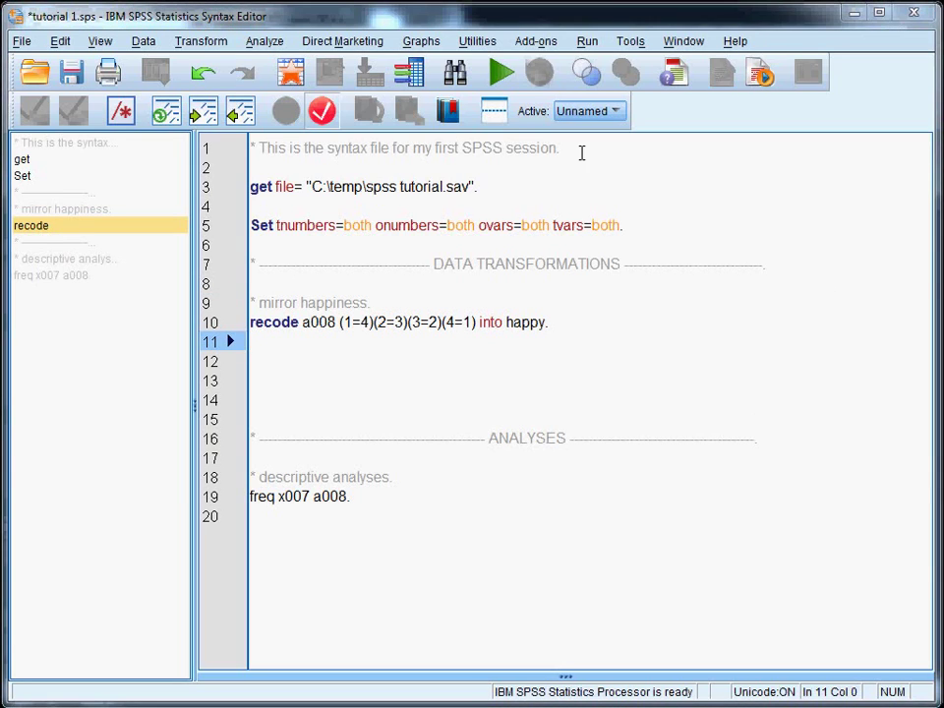
Change the recode's last mapping from (4=1) to (4=2).
click(482, 322)
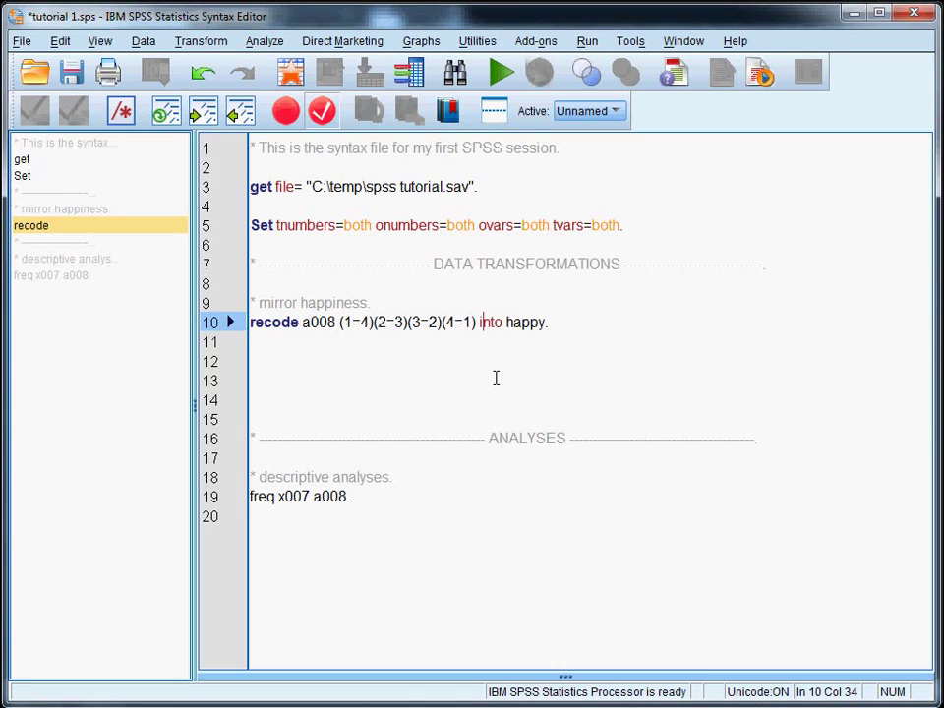
click(453, 322)
key(Delete)
text(2)
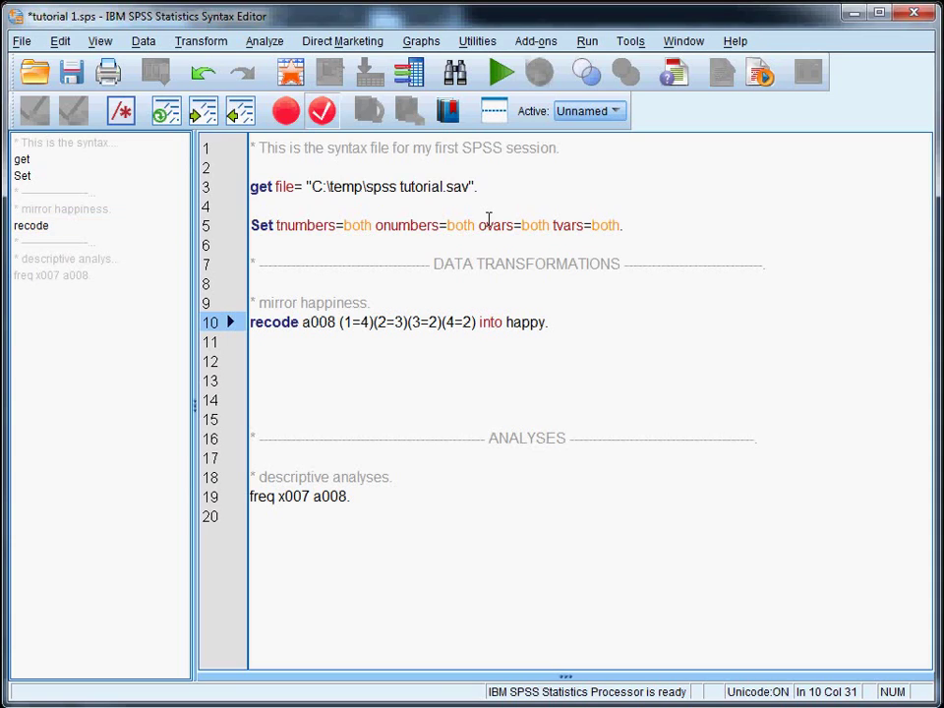
click(404, 359)
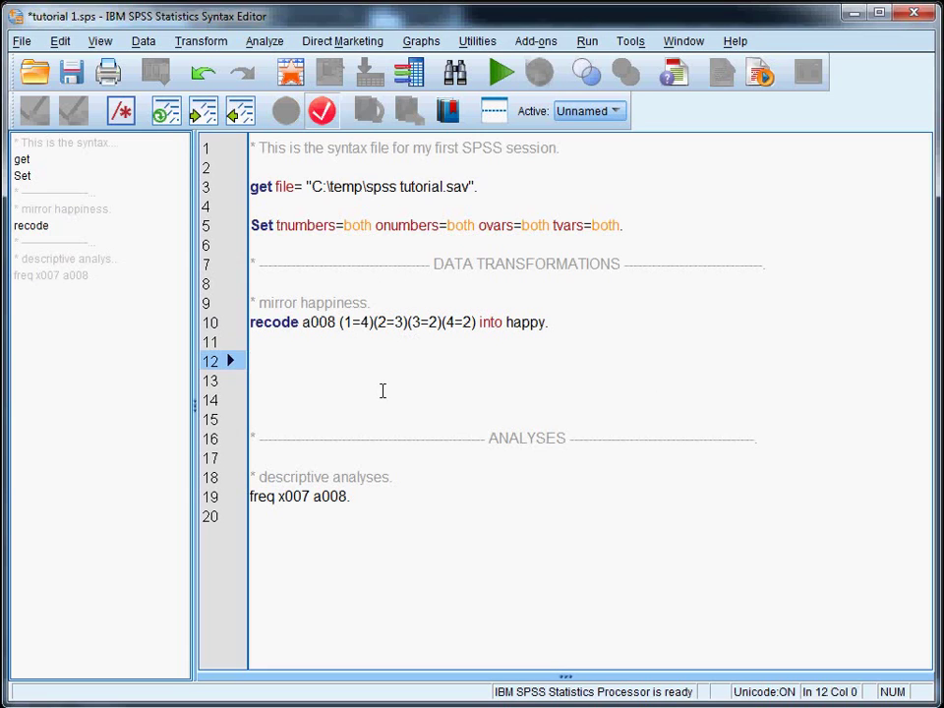
click(290, 324)
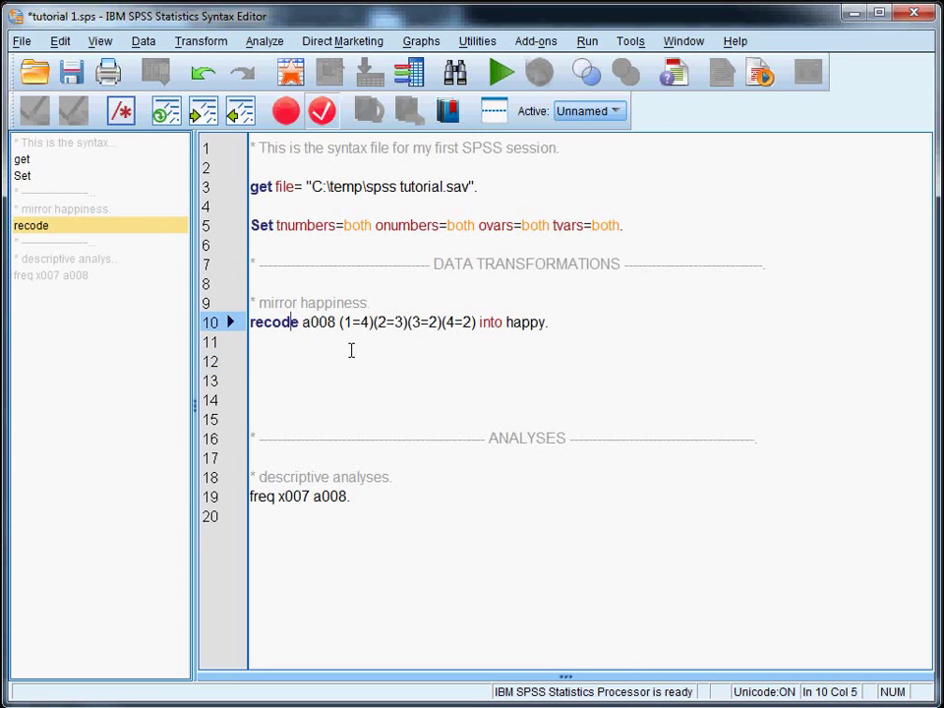
Run 'recode a008 (1=4)(2=3)(3=2)(4=2) into happy.' to log it in the Viewer.
key(ctrl+r)
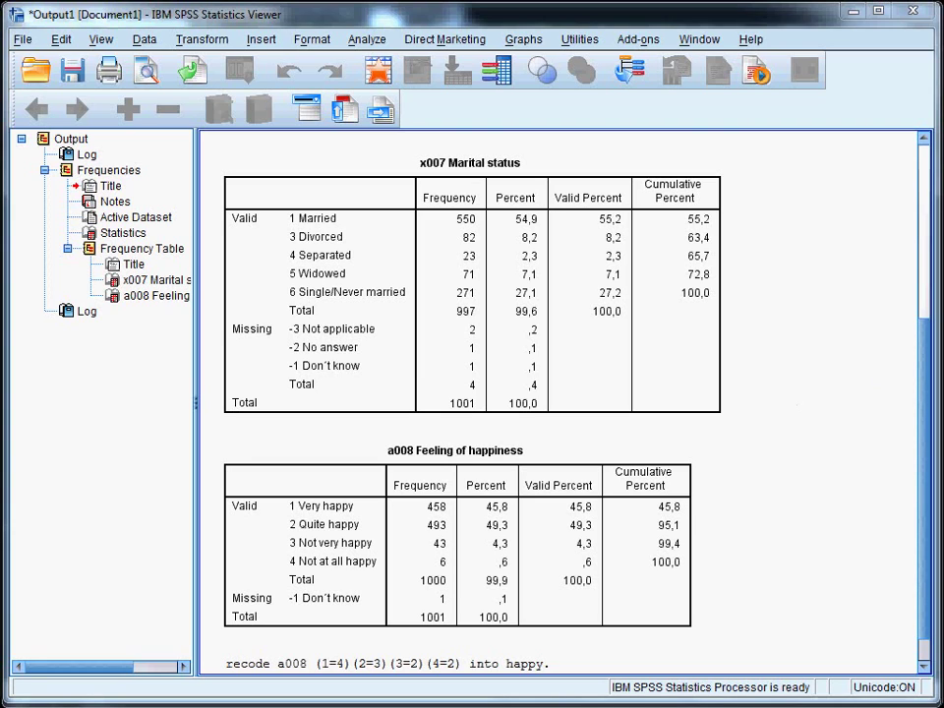
Add 'freq happy.' on line 21, below 'freq x007 a008.', fixing a stray typo.
key(alt+Tab)
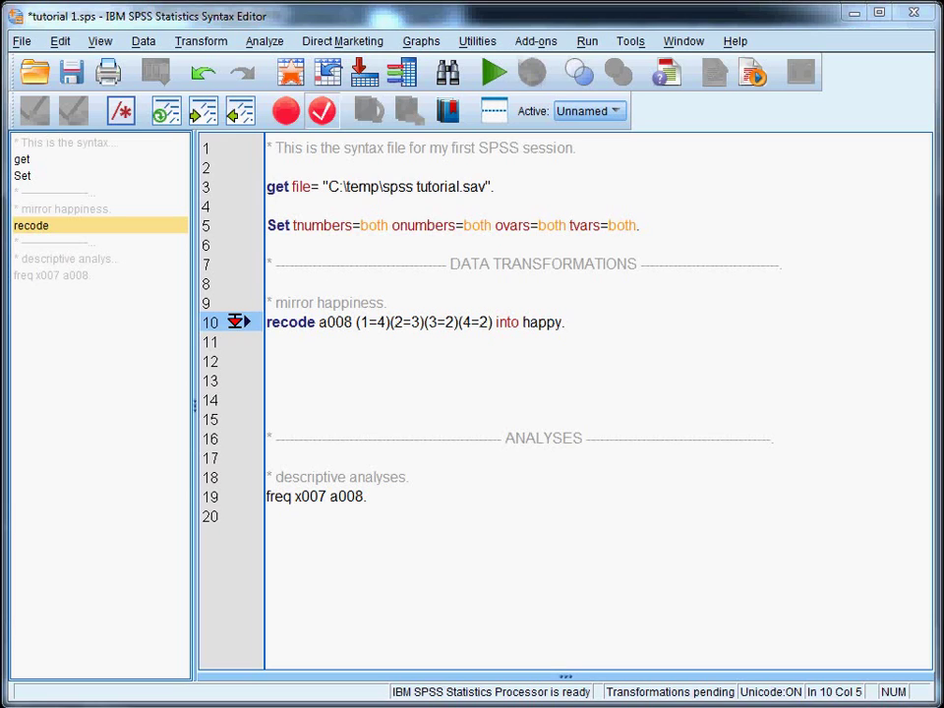
click(313, 519)
key(Return)
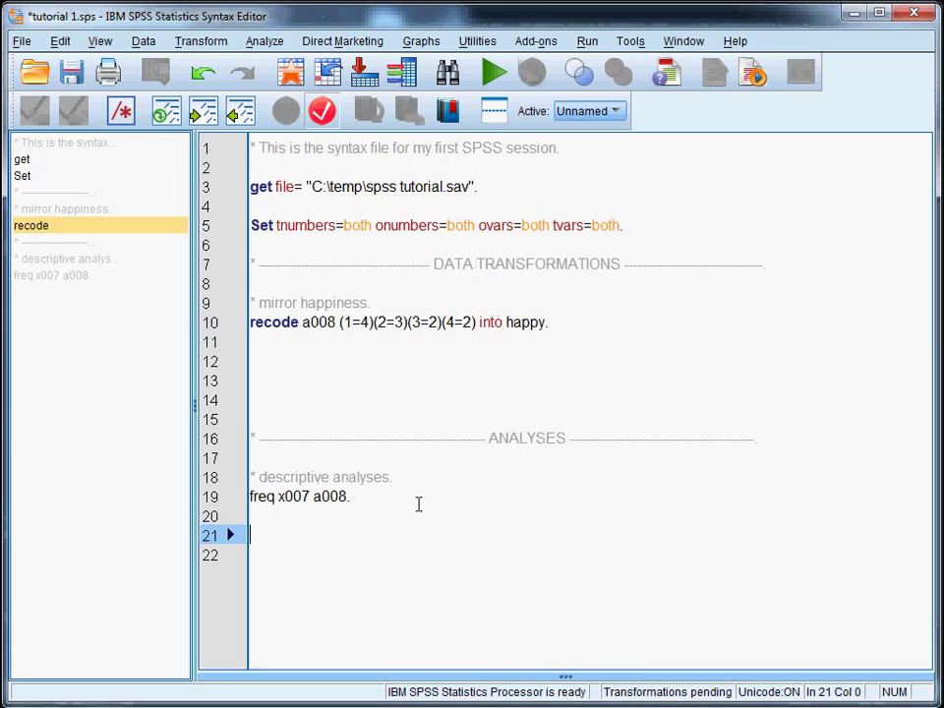
key(Return)
key(Up)
text(freq )
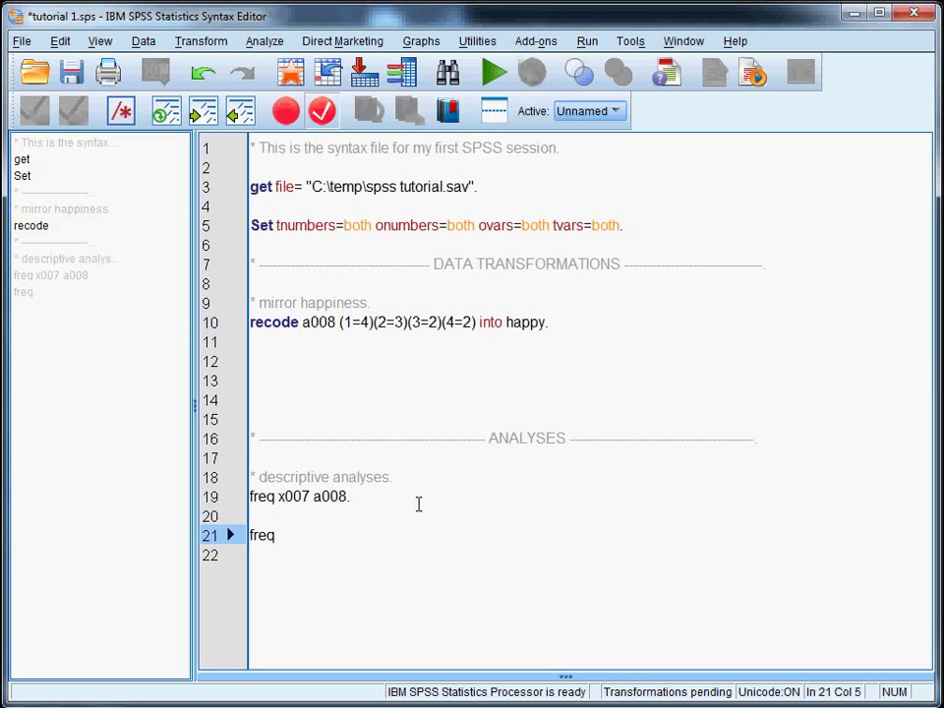
text(happy.)
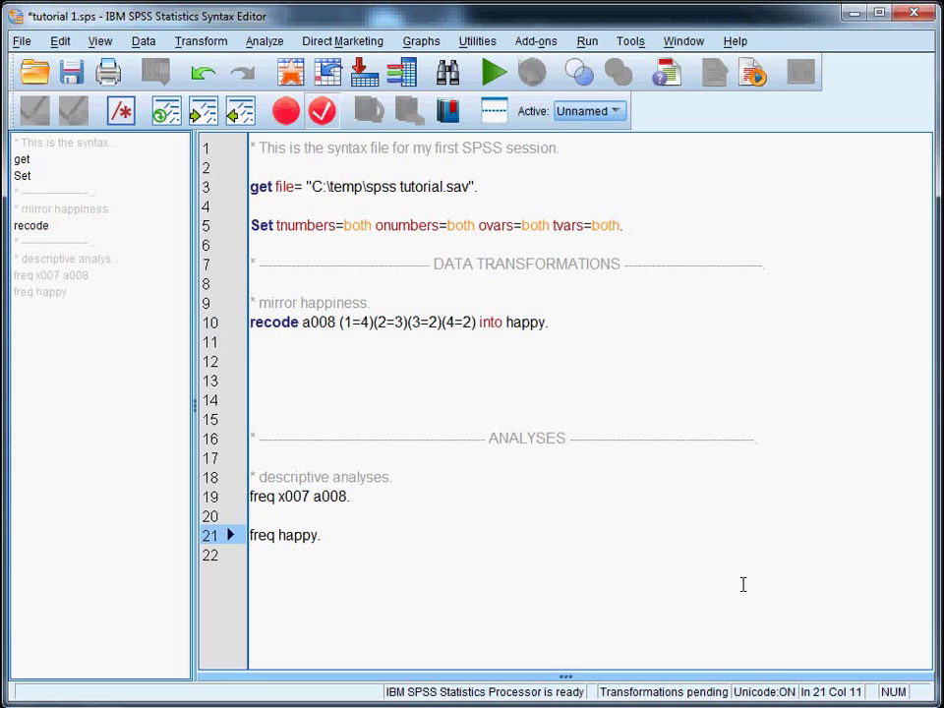
key(Left)
key(Left)
key(Left)
key(Left)
key(Left)
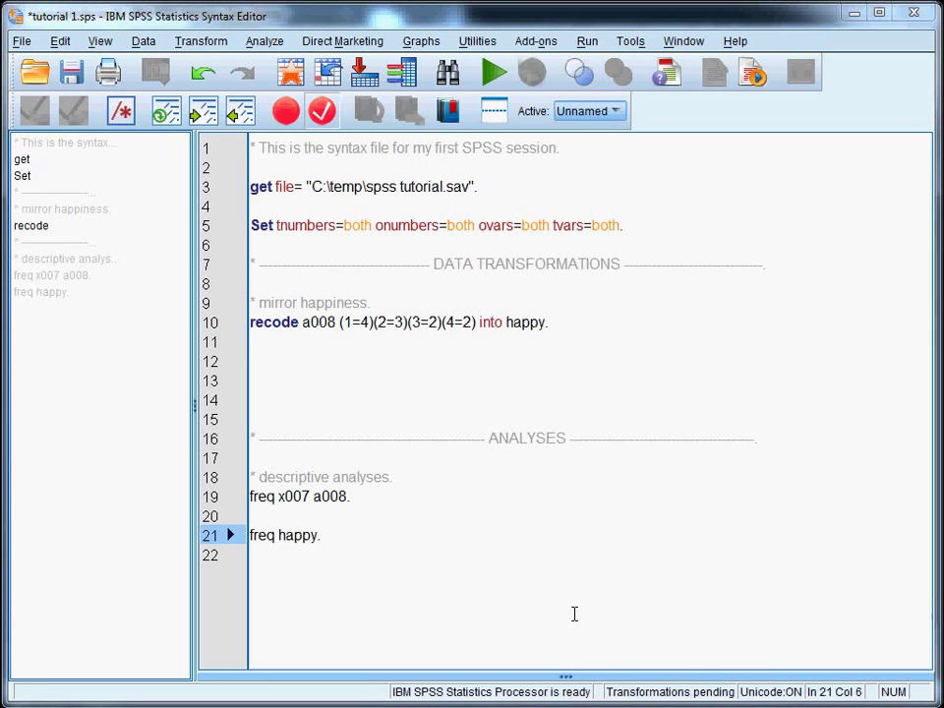
click(301, 568)
click(293, 534)
text(R)
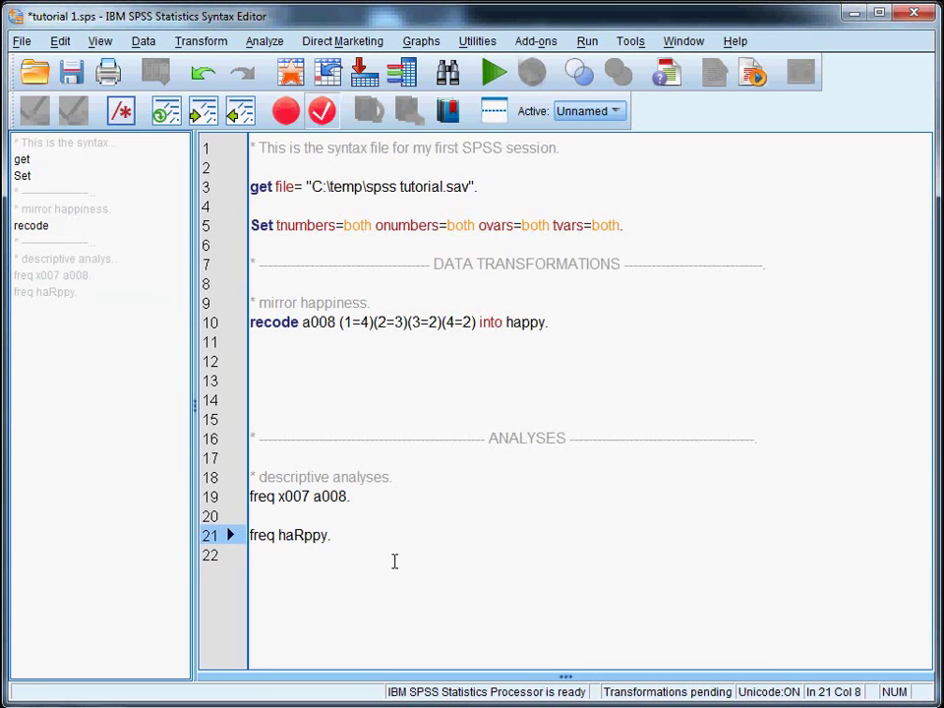
key(BackSpace)
Run 'freq happy.' and inspect its table showing values 2–4 with 1000 valid cases.
key(ctrl+r)
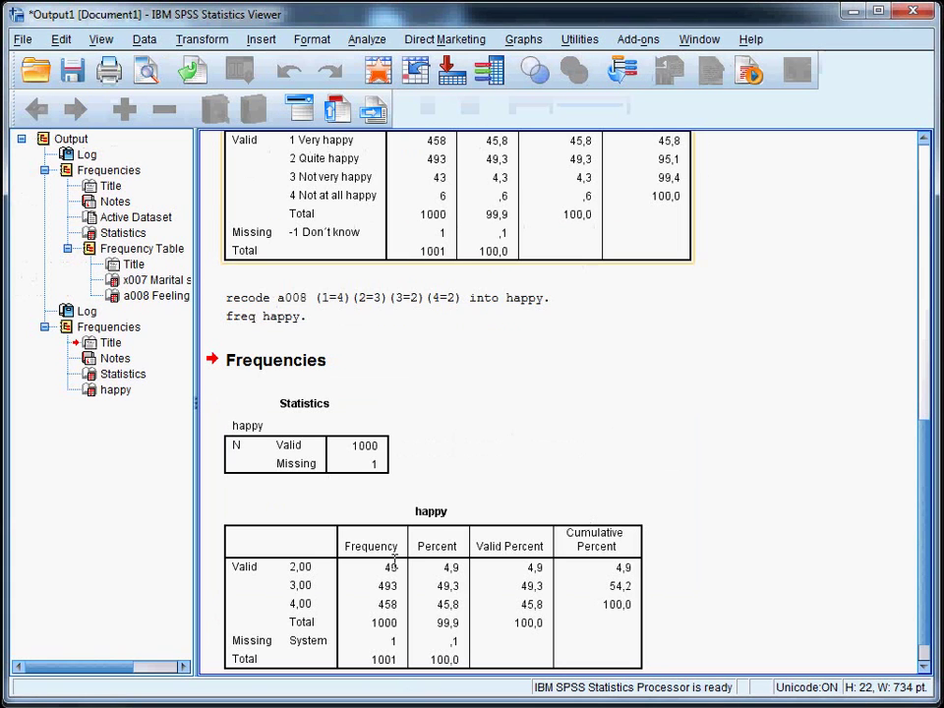
scroll(696, 393, down, 1)
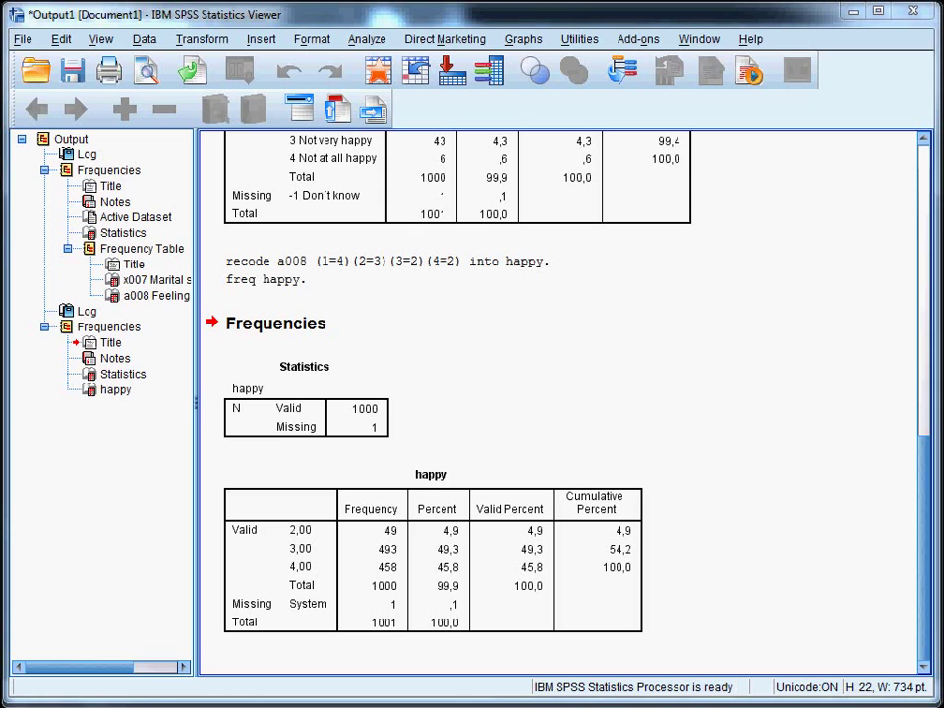
Change the recode's last mapping back to (4=1) and save tutorial 1.sps.
key(alt+Tab)
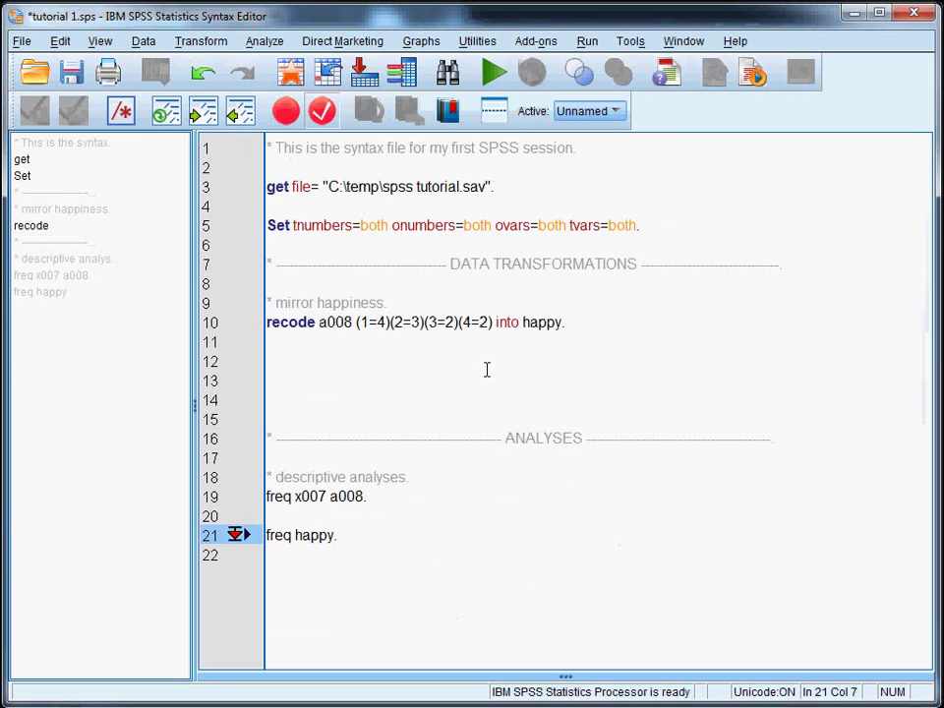
click(487, 379)
click(464, 321)
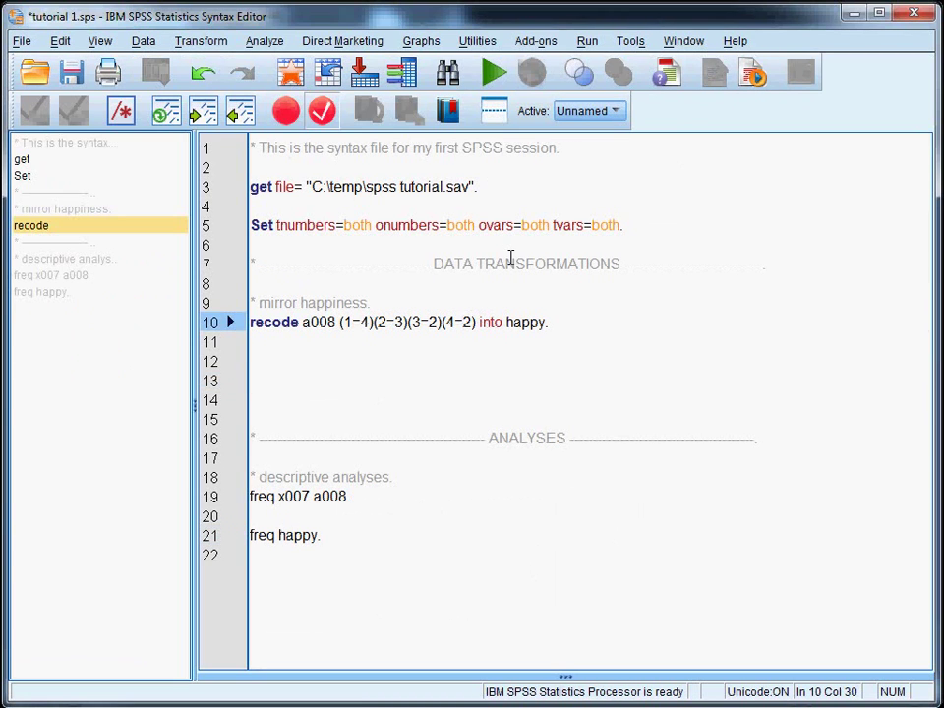
text(1)
key(Delete)
key(Down)
key(Down)
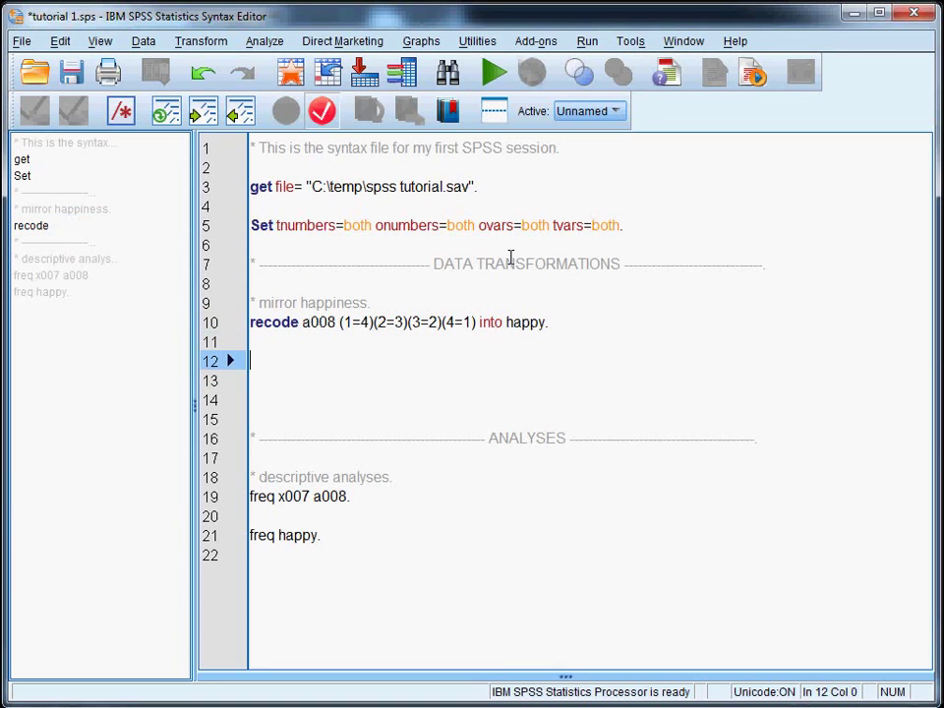
key(ctrl+s)
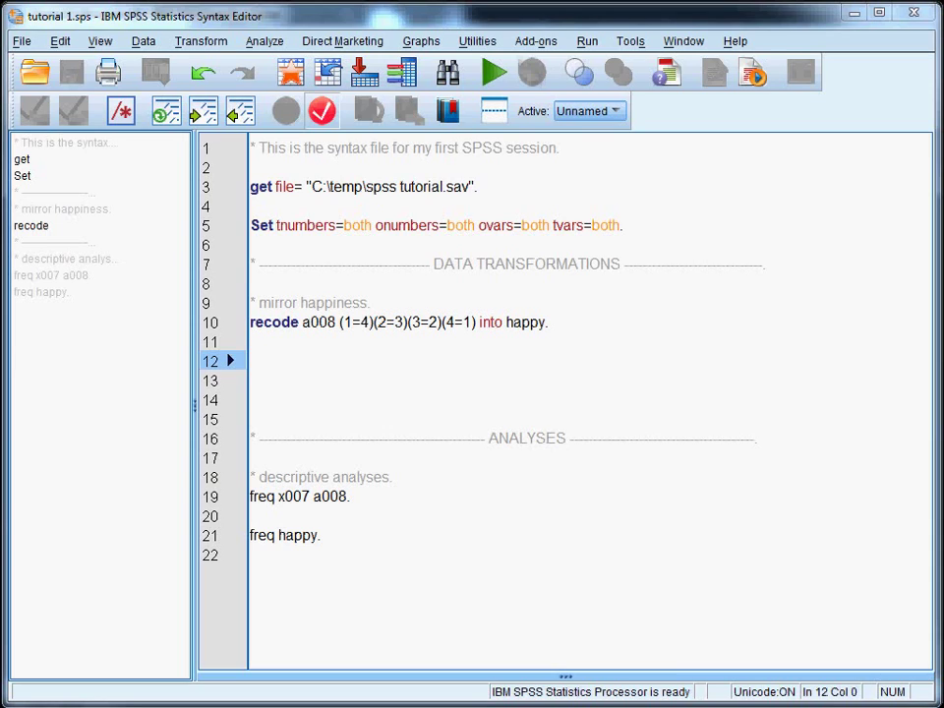
Rerun the get file command on line 3 to reload spss tutorial.sav.
drag(527, 190, 250, 187)
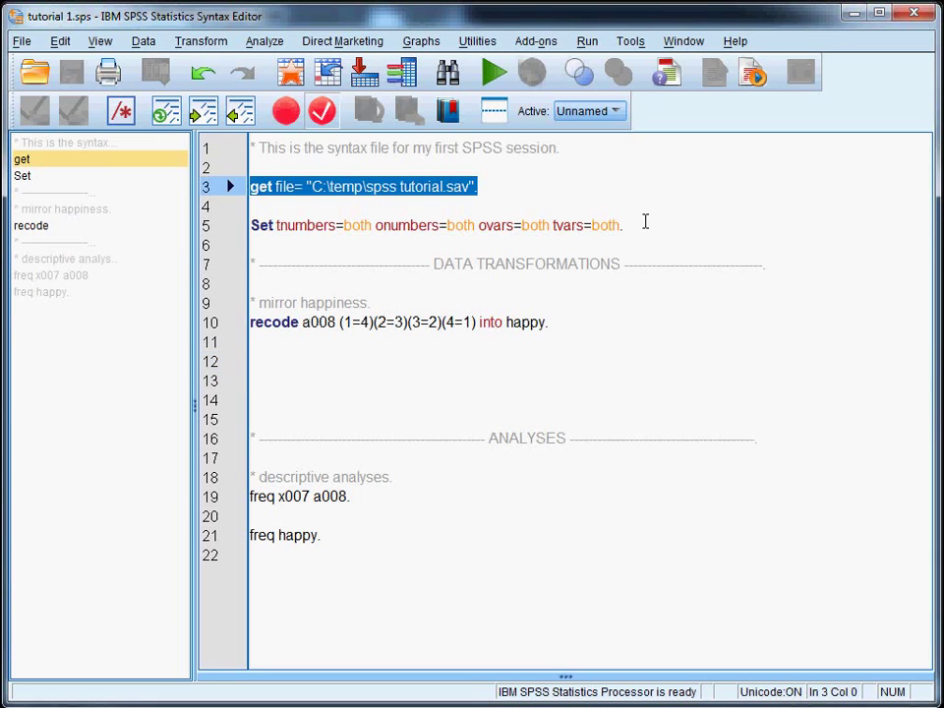
key(ctrl+r)
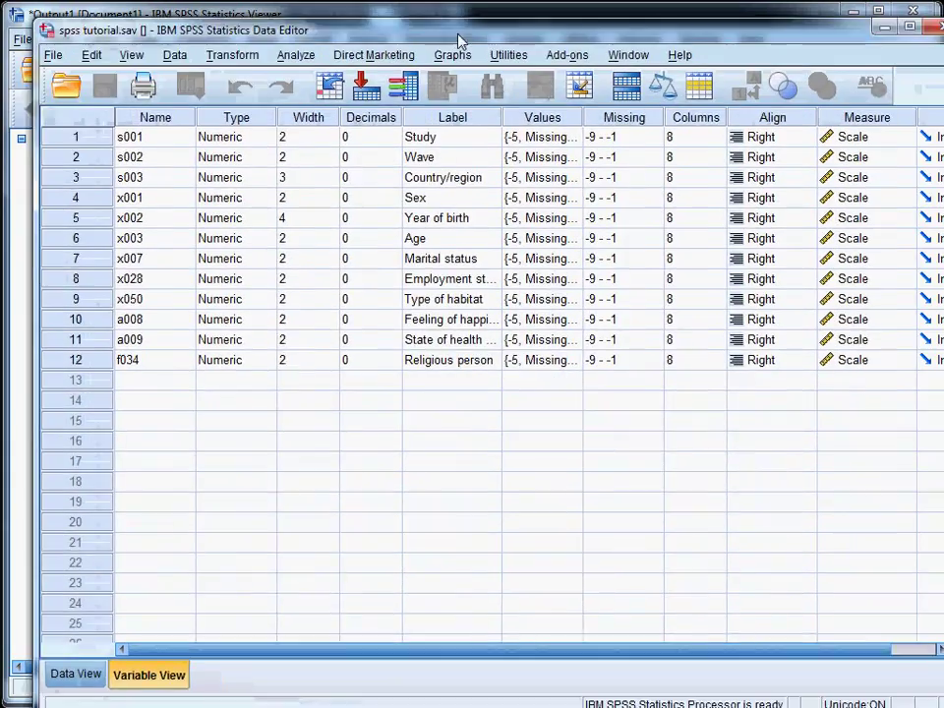
Enlarge the Data Editor to show all 12 variables, s001 through f034, in Variable View.
drag(457, 40, 436, 28)
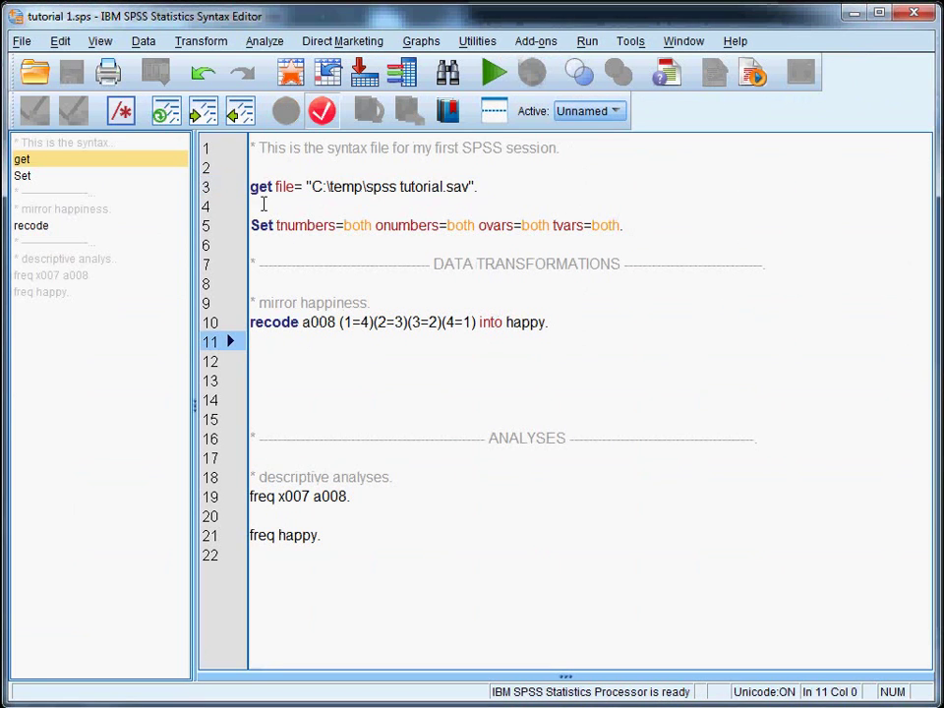
Run the Set and corrected recode a008 (1=4)(2=3)(3=2)(4=1) into happy commands.
drag(251, 225, 315, 382)
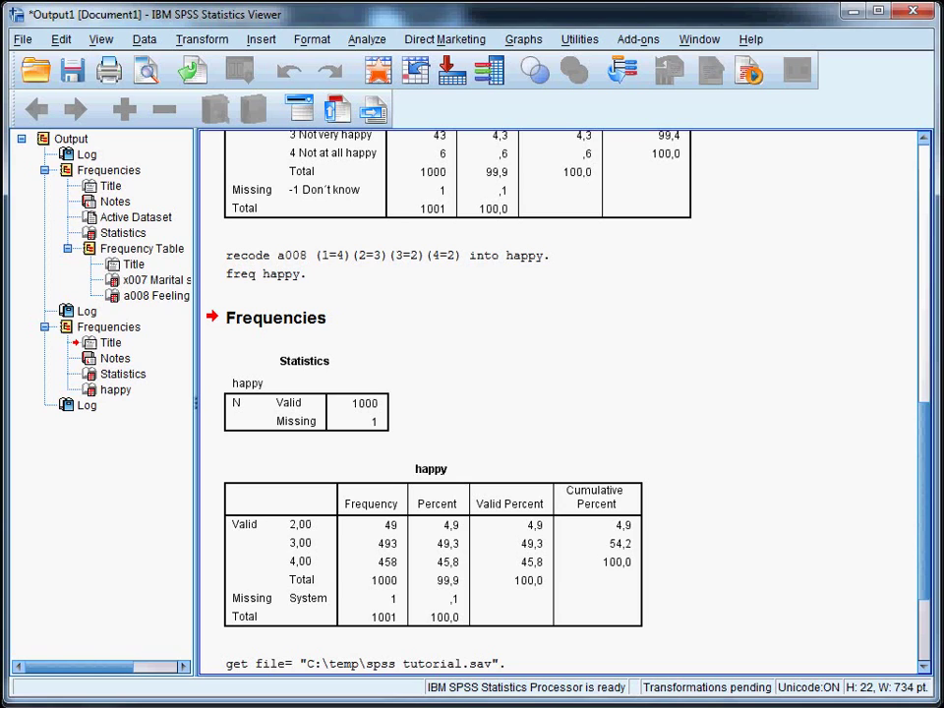
scroll(920, 527, down, 4)
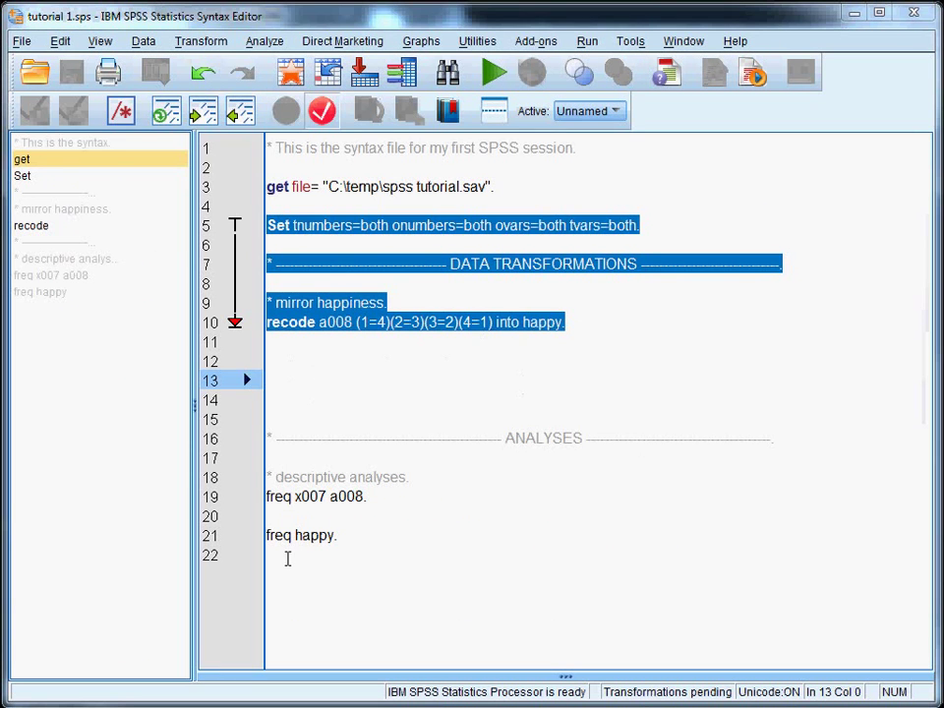
Delete blank line 20 and add '* look at means.' and 'means happy.' below freq happy.
click(291, 531)
click(291, 511)
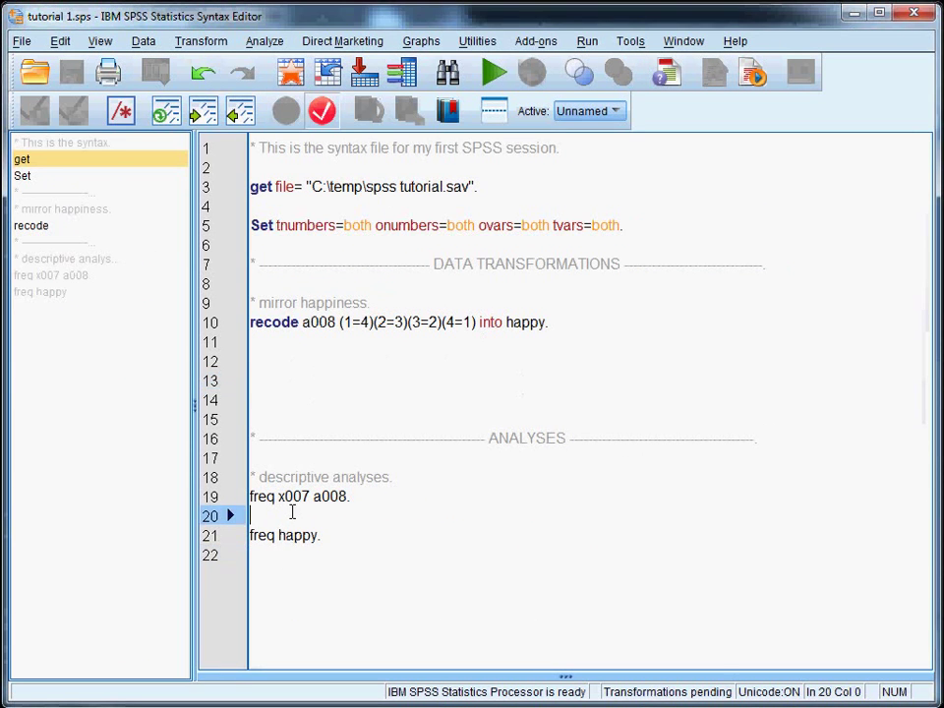
key(Delete)
key(End)
key(Return)
key(Return)
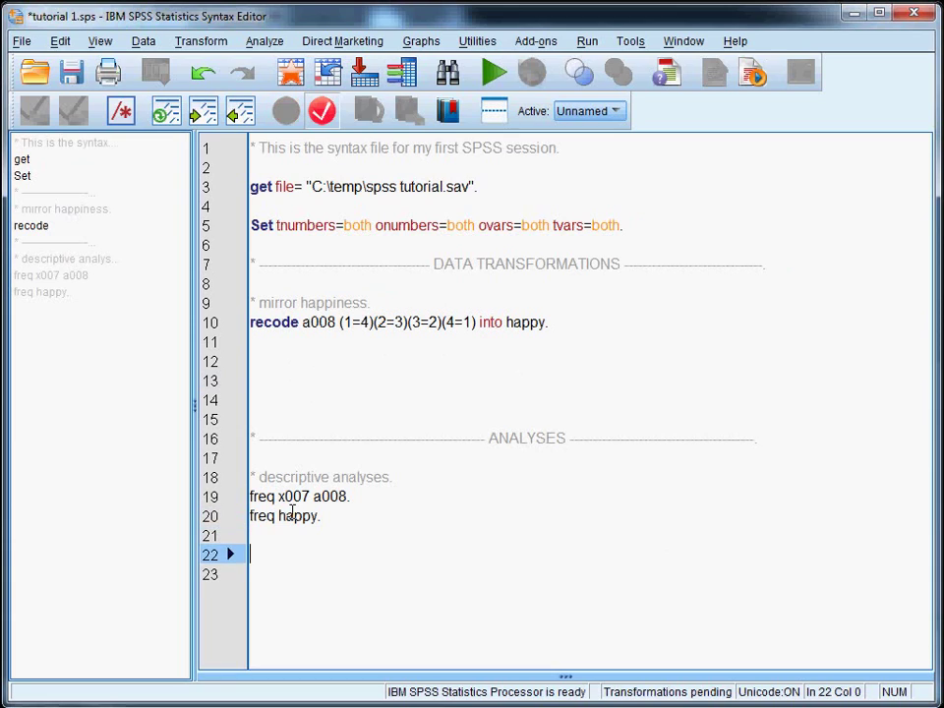
text(* l)
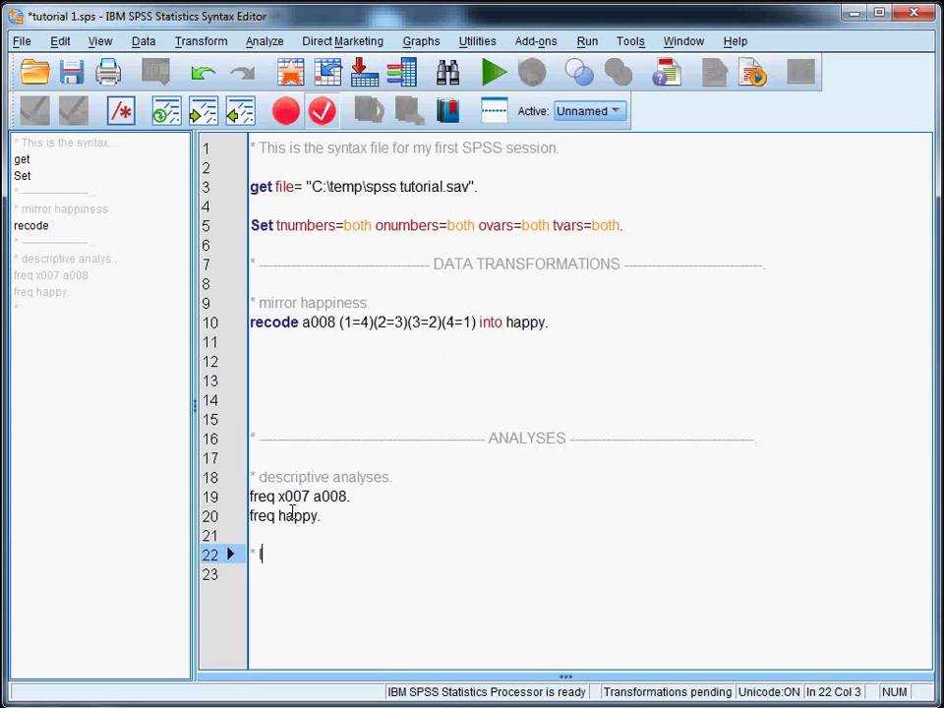
text(ook at means.)
key(Return)
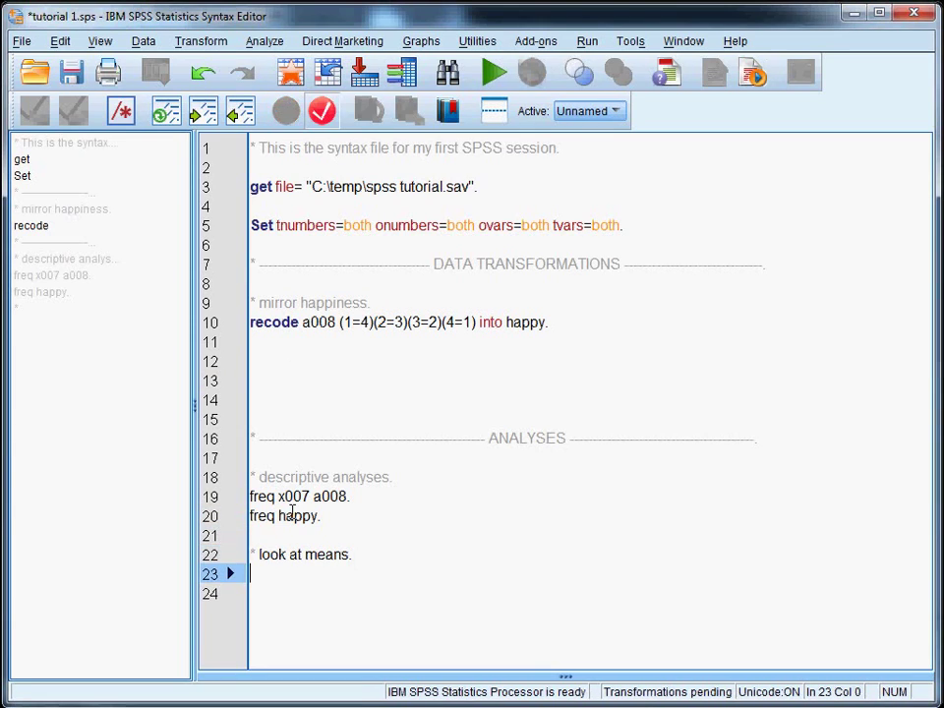
text(means )
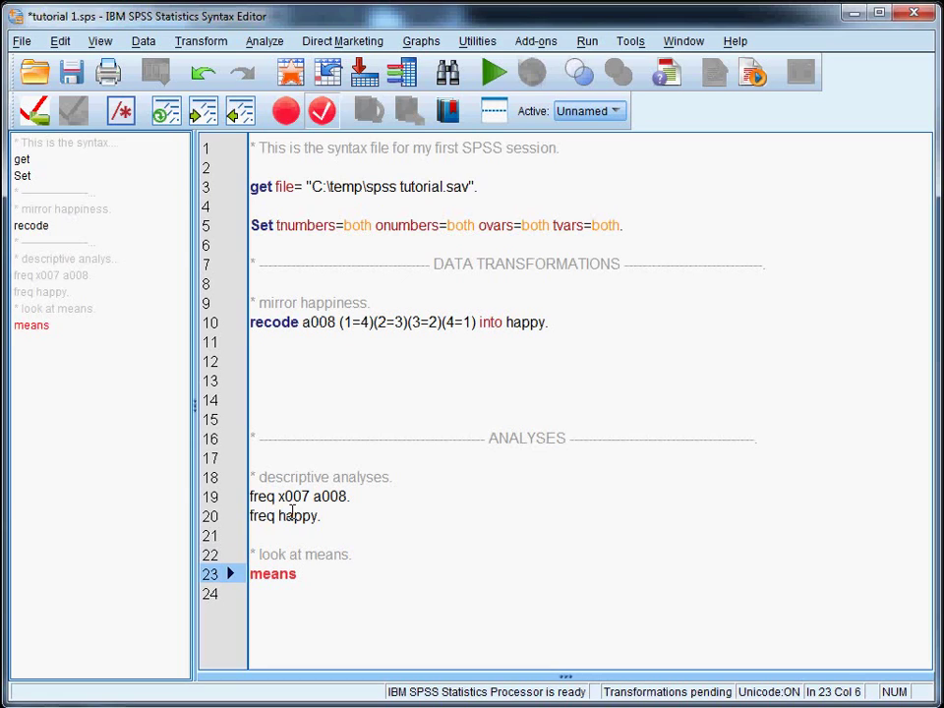
text(happy.)
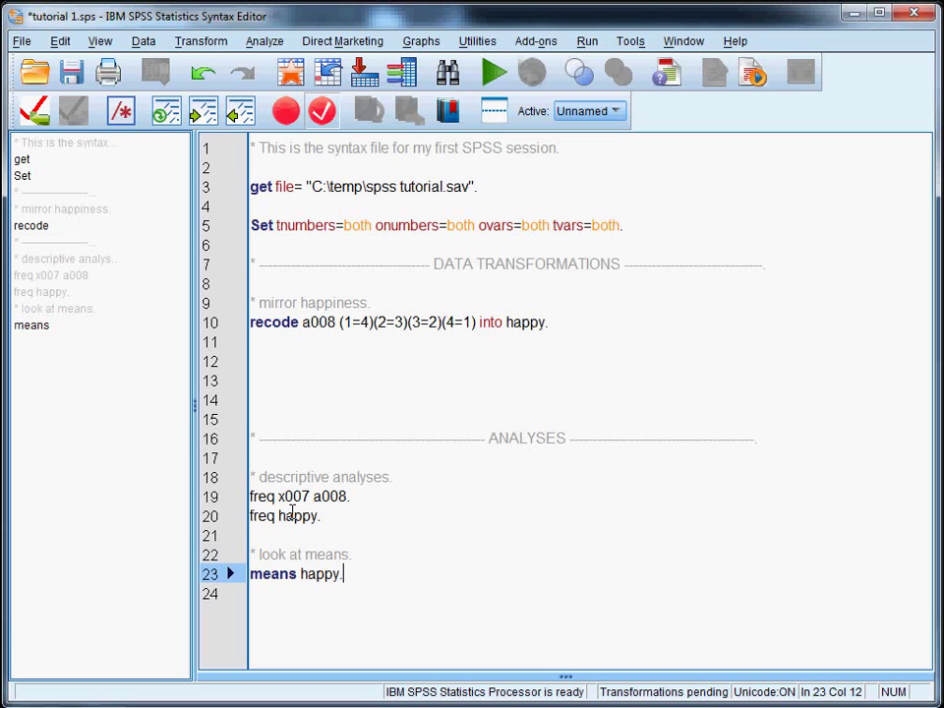
Run means happy and select its Report table showing mean 3,4030, N 1000.
key(ctrl+r)
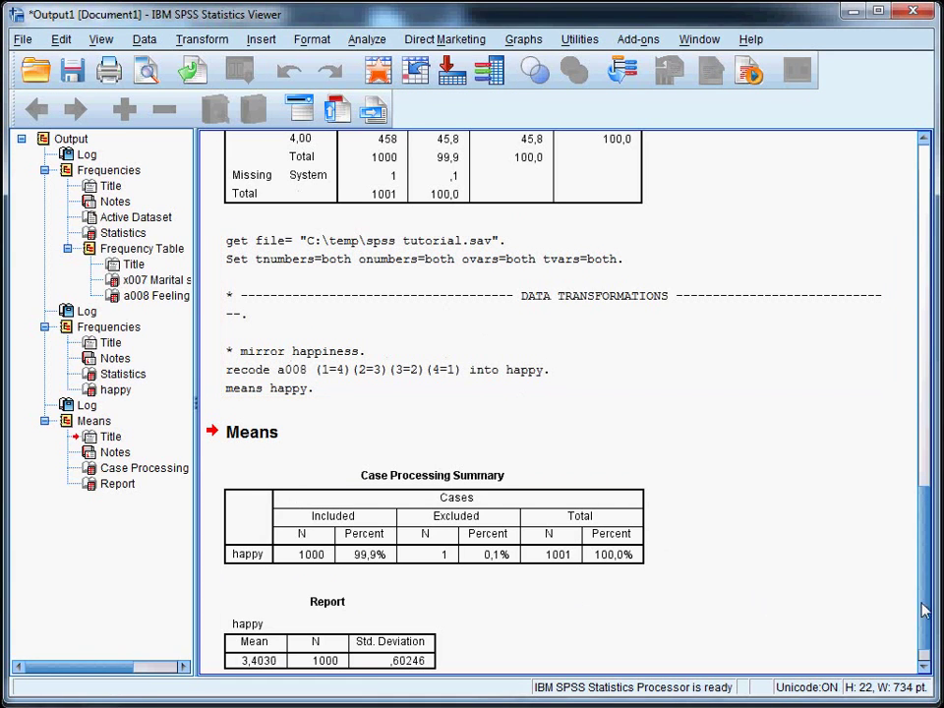
scroll(590, 590, down, 1)
click(255, 629)
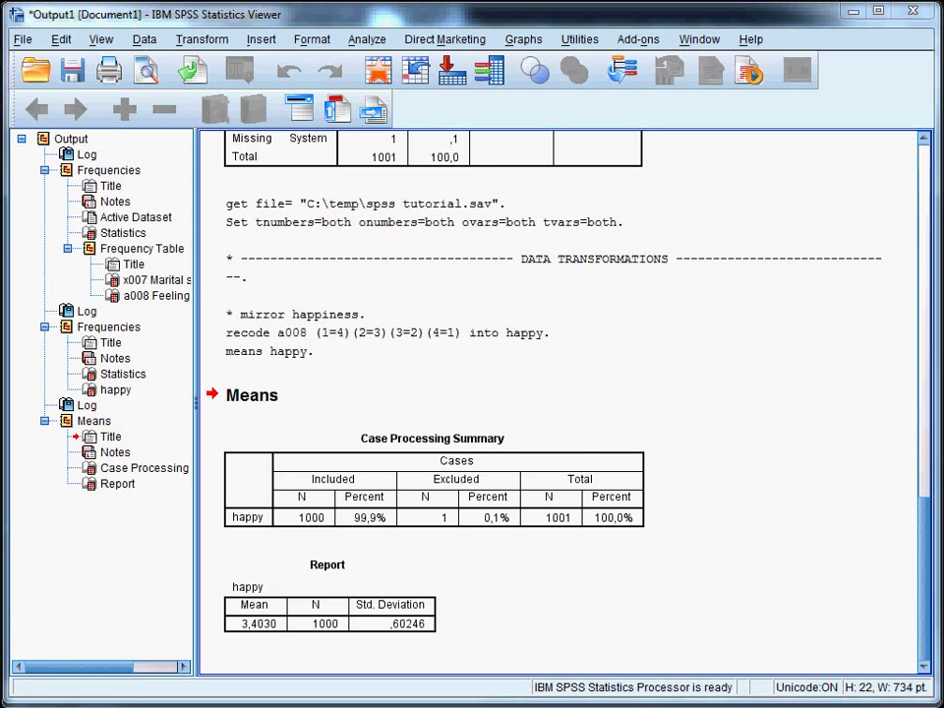
Change the command to 'means happy by x007' and run it for happiness by marital status.
key(alt+Tab)
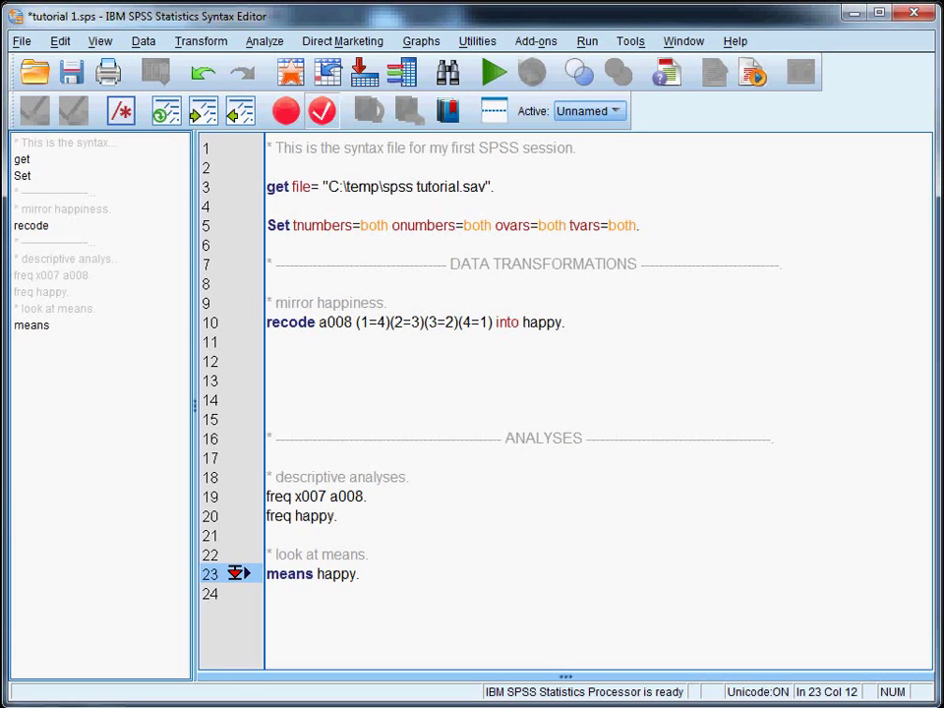
click(352, 575)
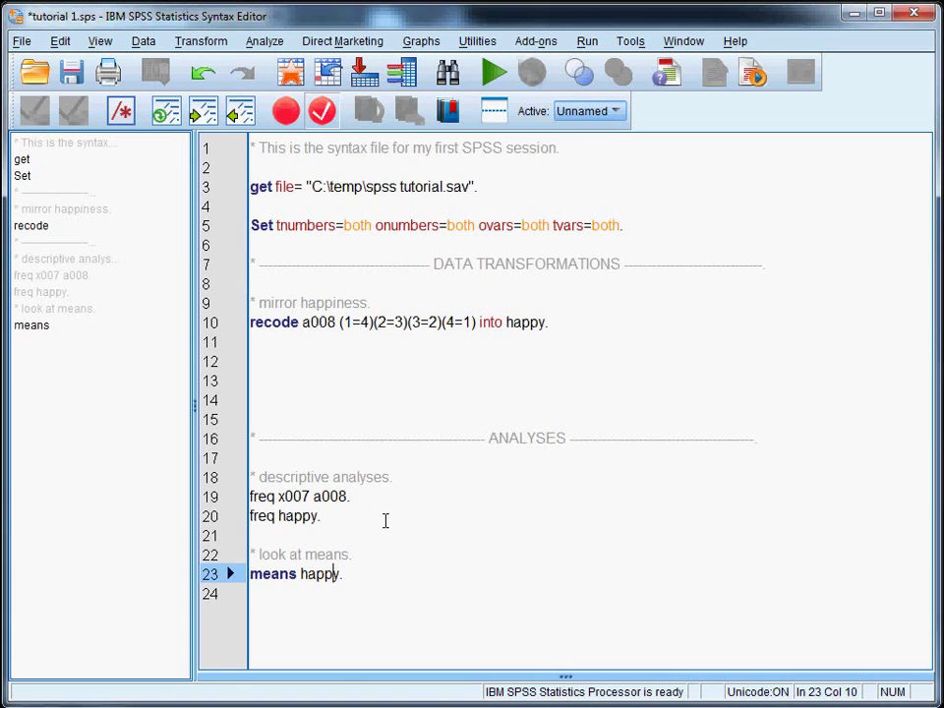
key(Right)
text(by x007)
click(270, 574)
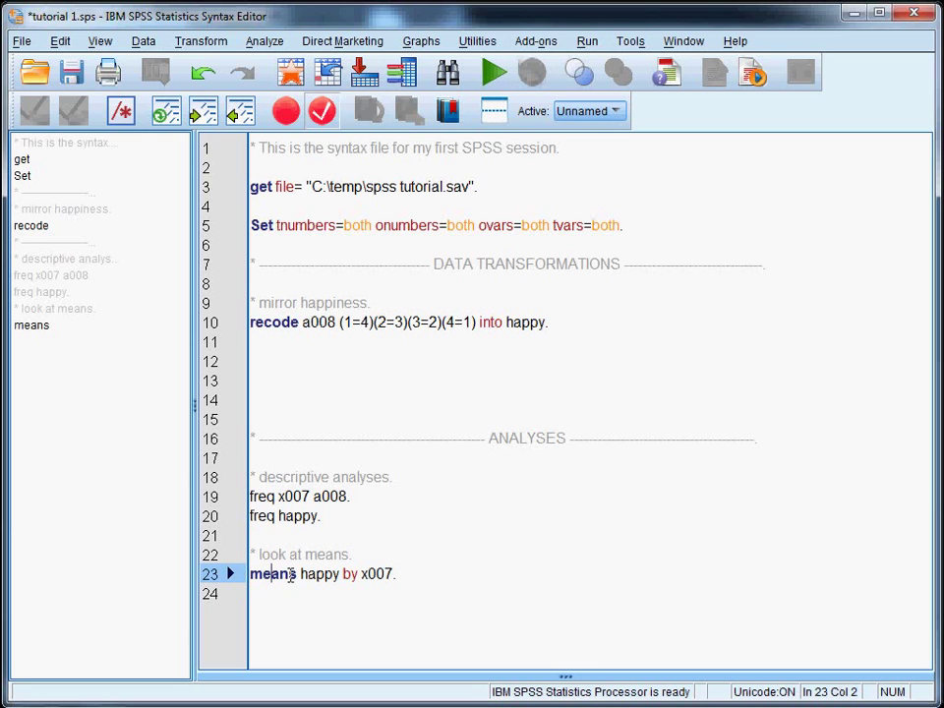
key(ctrl+r)
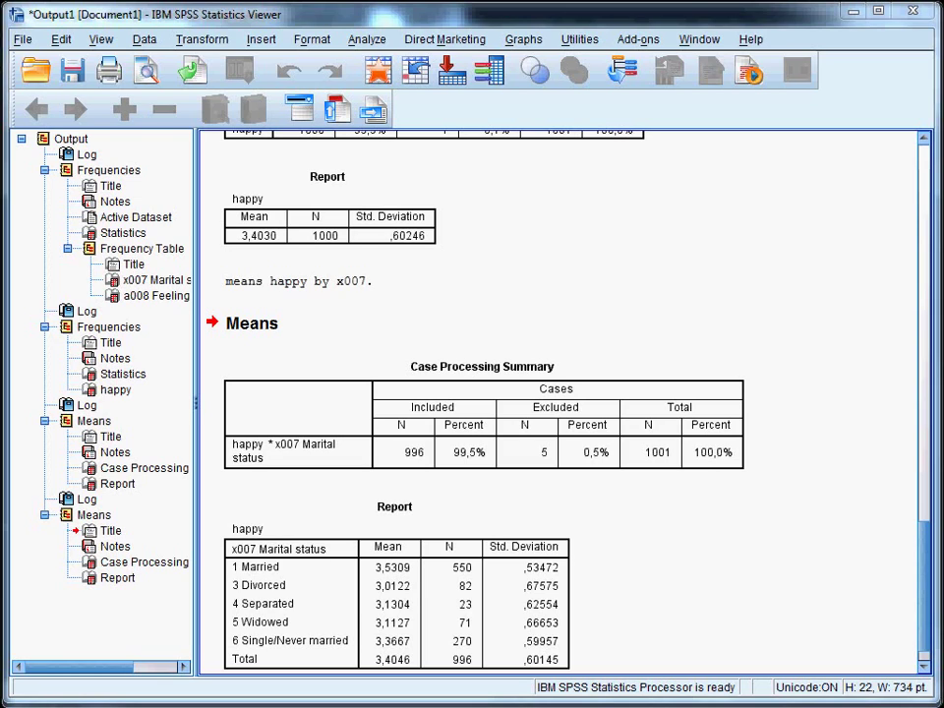
Bring up the PowerPoint slide show on slide 3, 'Dos and don'ts'.
key(alt+Tab)
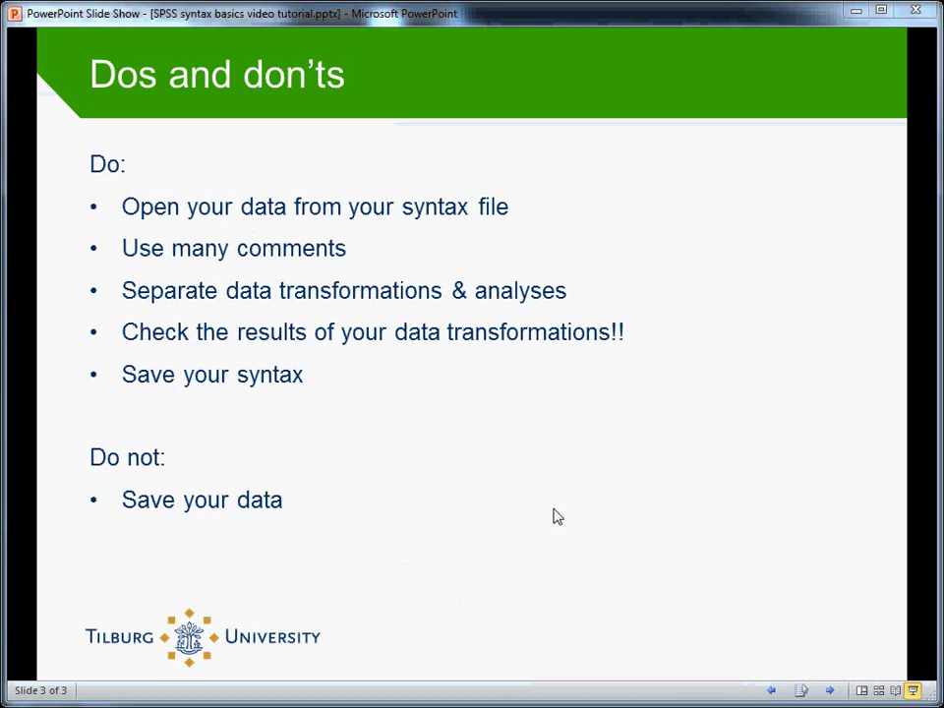